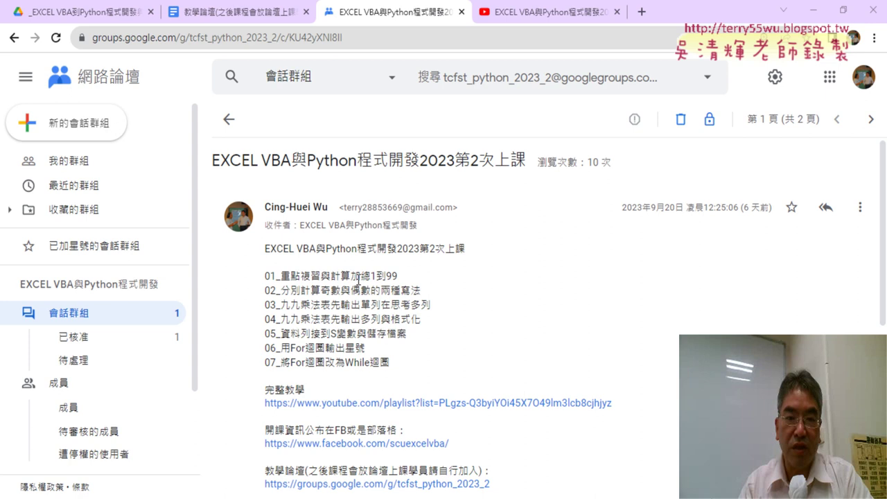
Highlight the post's topics 加總1到99, For迴圈, the odd/even sums and 九九乘法表.
left_click_drag(350, 276, 400, 278)
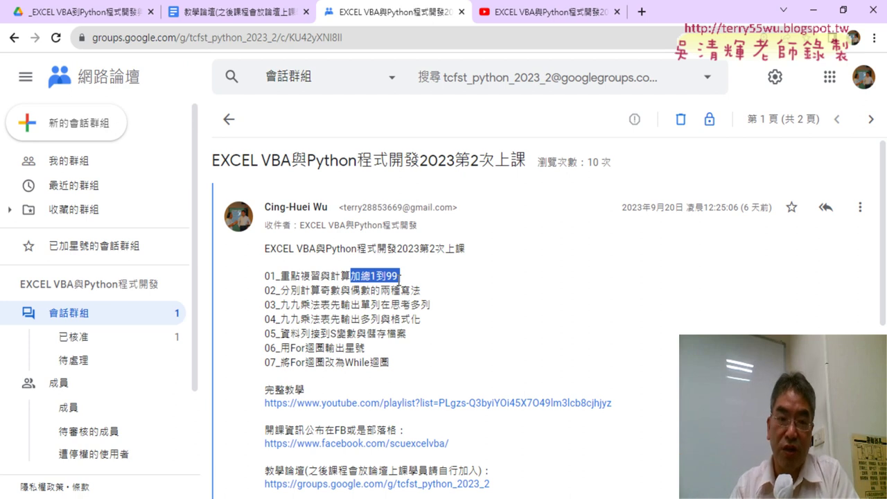
left_click(293, 361)
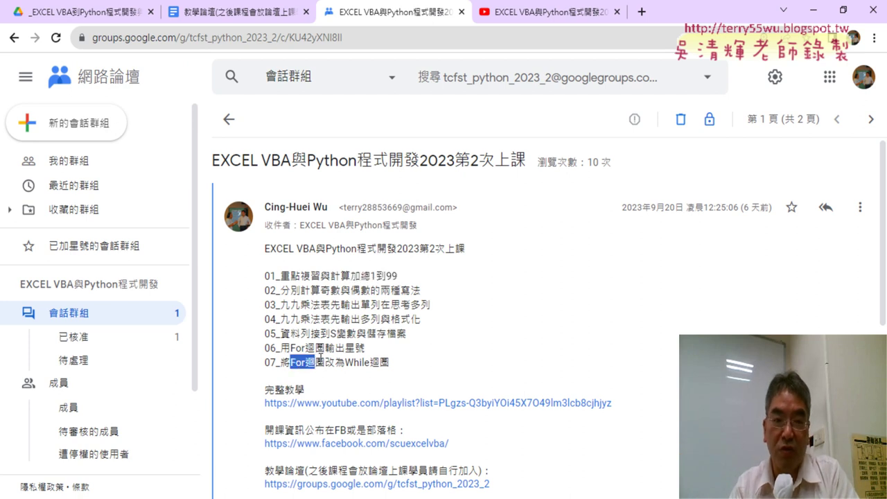
left_click_drag(290, 362, 390, 363)
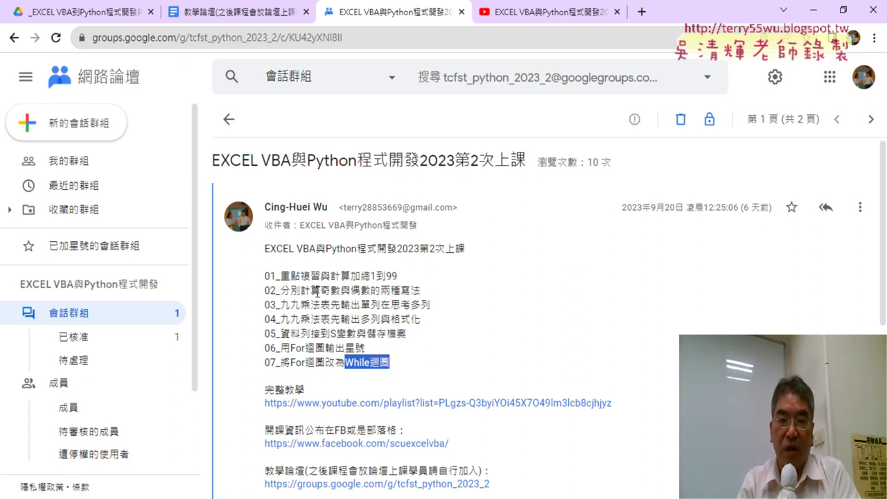
left_click_drag(301, 291, 423, 293)
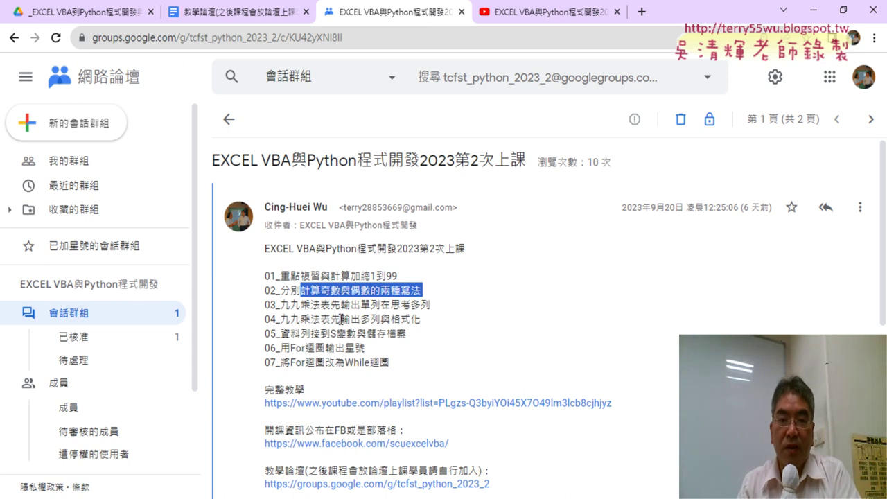
left_click_drag(280, 305, 331, 312)
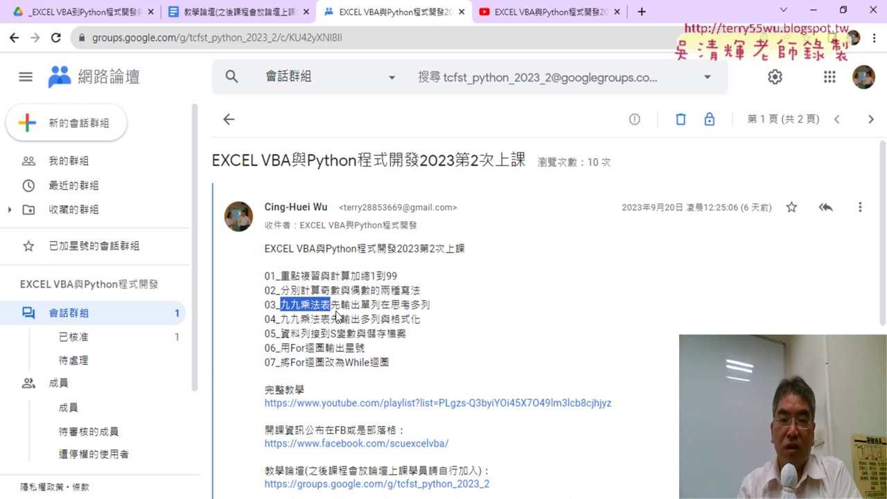
Open the YouTube class playlist, close its older copy, and return to the Groups post.
left_click(380, 407)
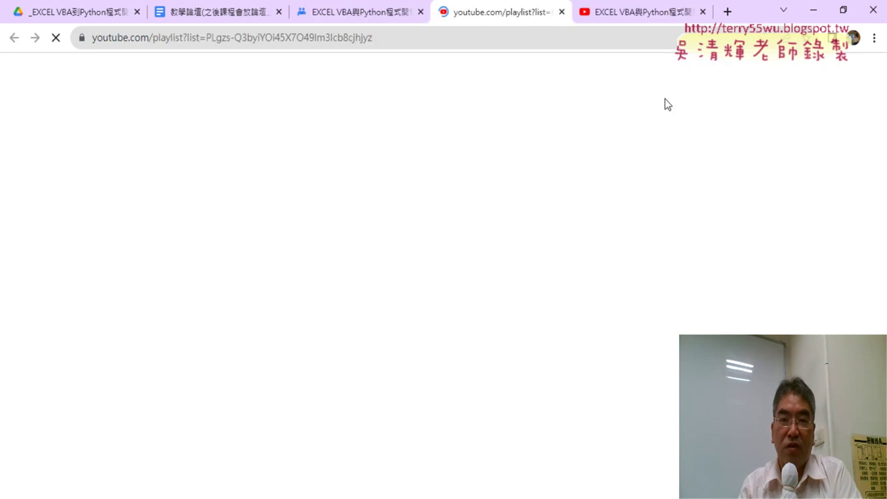
left_click(703, 11)
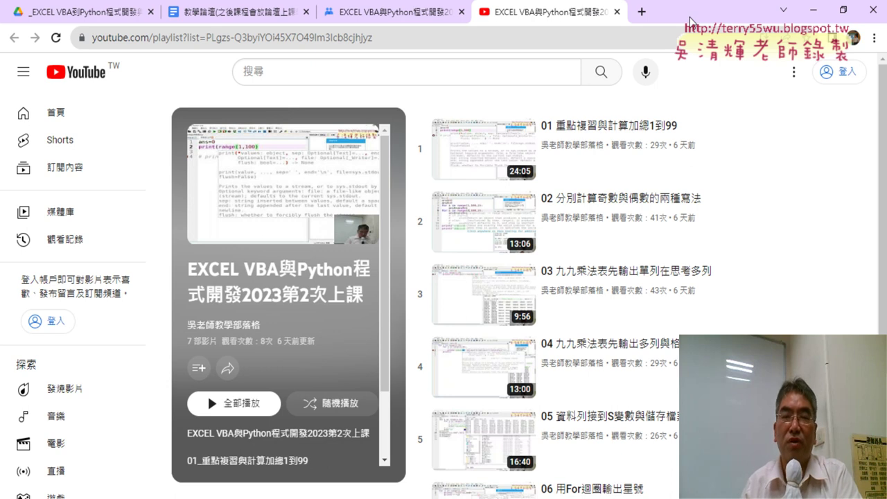
left_click(431, 15)
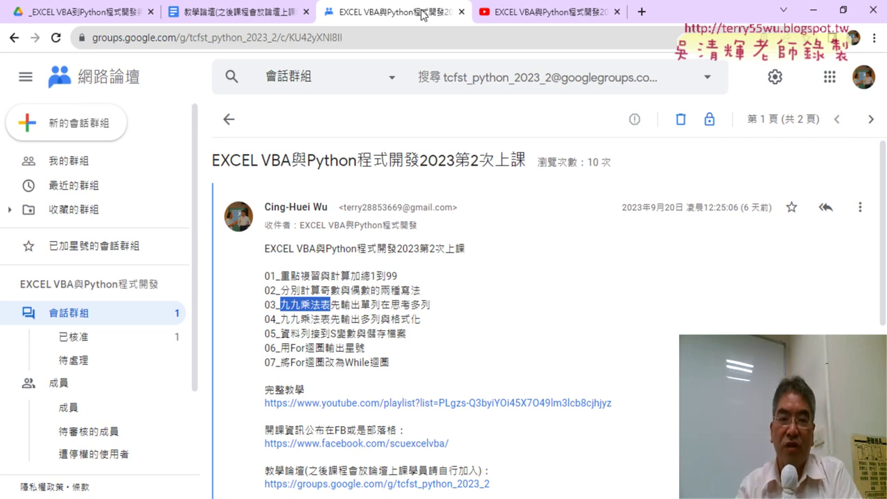
left_click_drag(390, 319, 422, 319)
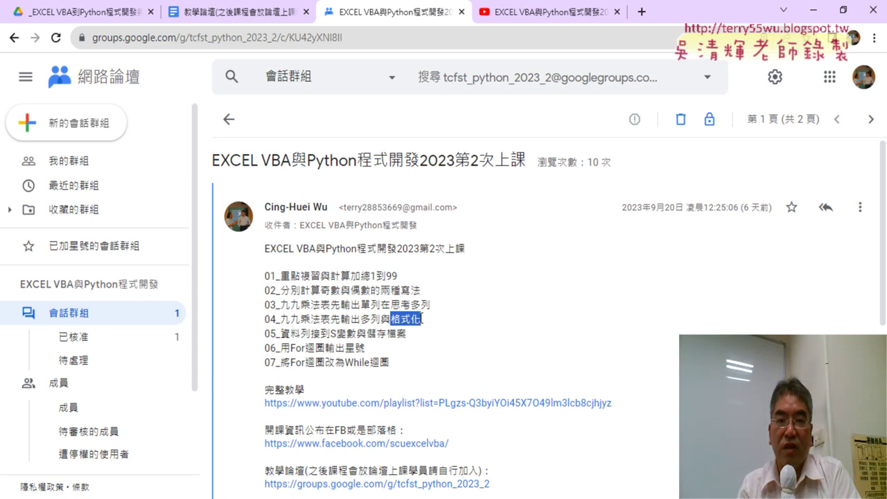
In Drive, enter the _雲端白板 folder and open the 03 迴圈資料結構與自訂函數 document.
left_click(100, 11)
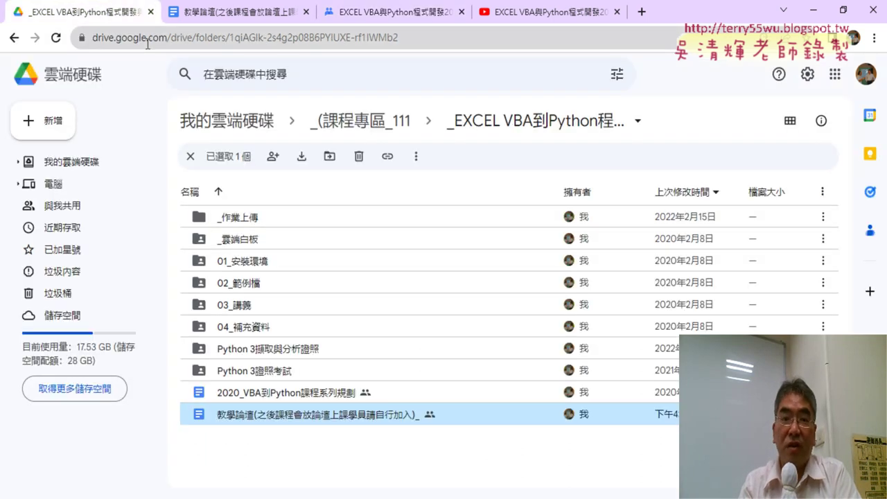
left_click(265, 240)
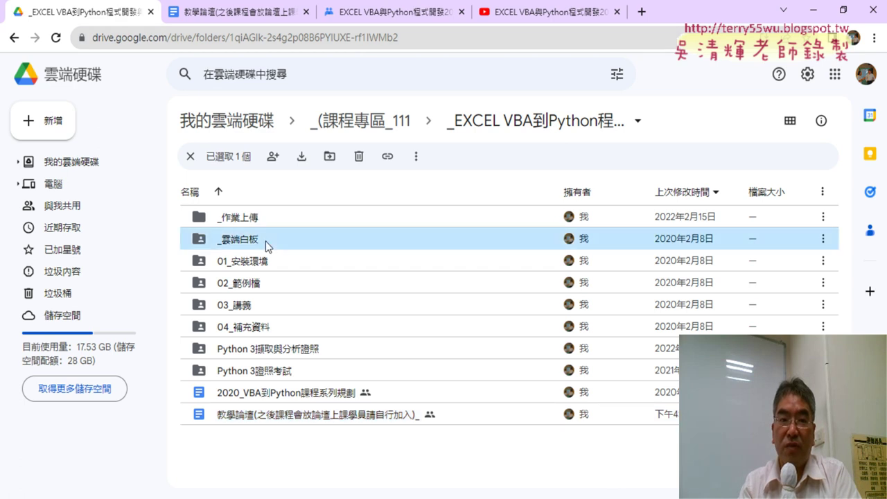
key("Return")
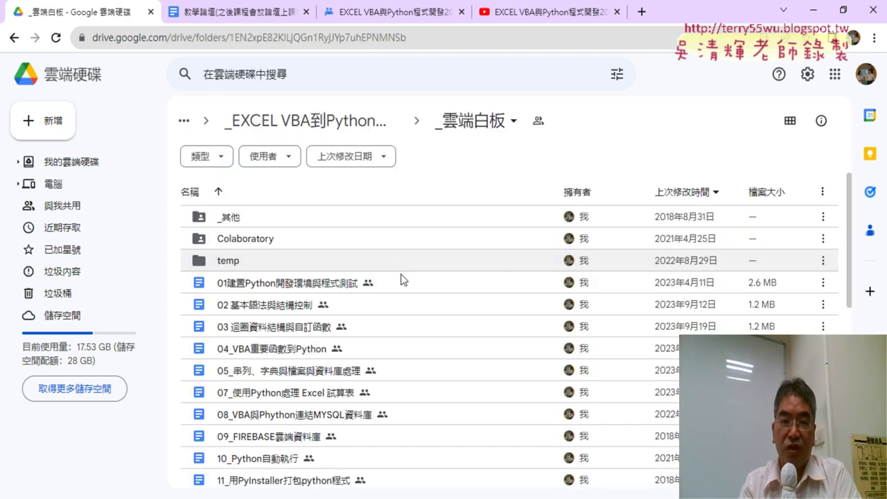
double_click(379, 325)
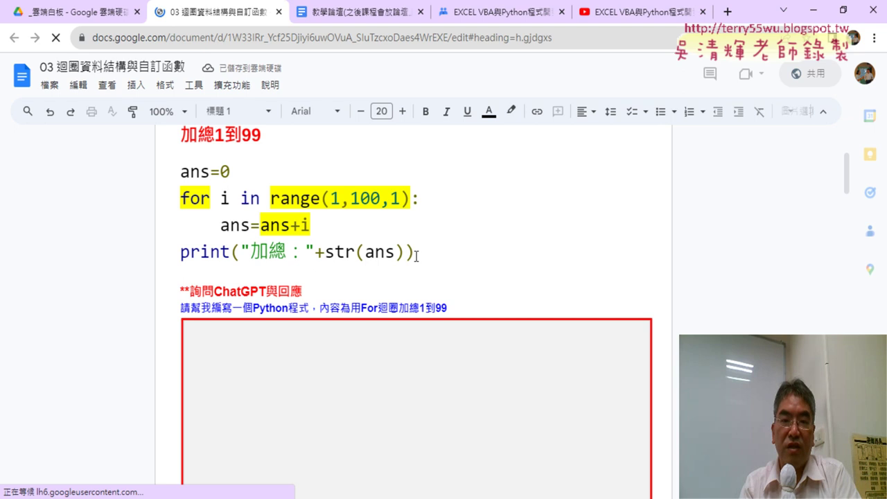
left_click_drag(416, 252, 180, 170)
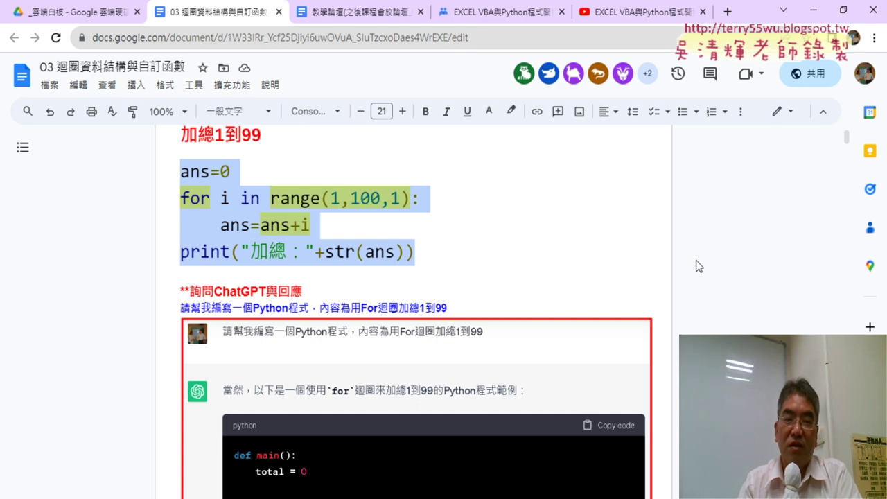
scroll(697, 266, "down", 2)
scroll(697, 266, "up", 2)
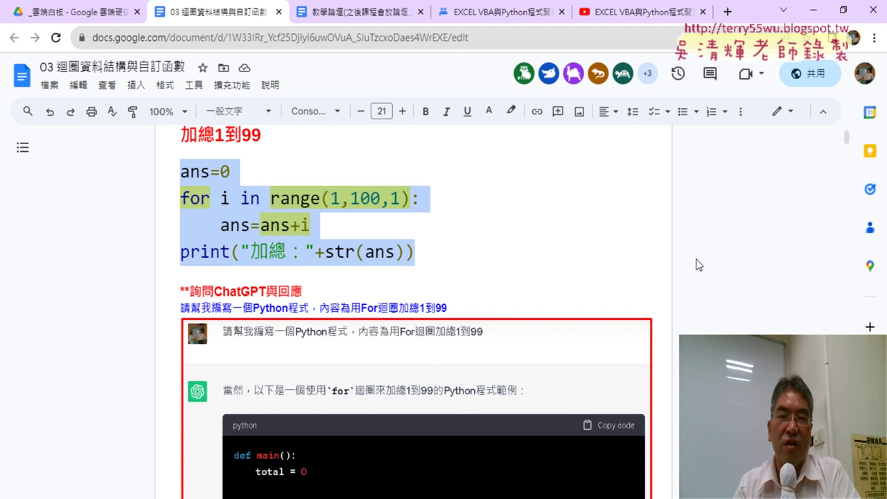
scroll(704, 309, "down", 1)
scroll(704, 309, "down", 1)
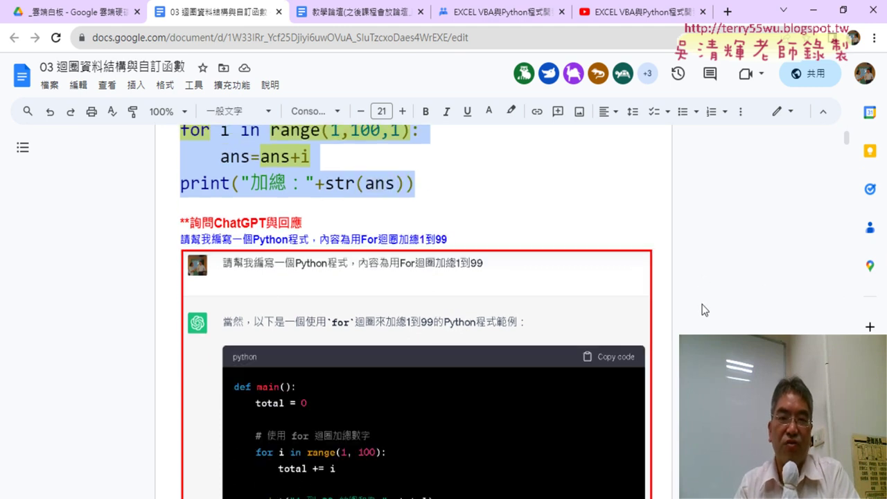
scroll(663, 291, "down", 1)
scroll(624, 263, "down", 1)
scroll(580, 239, "up", 2)
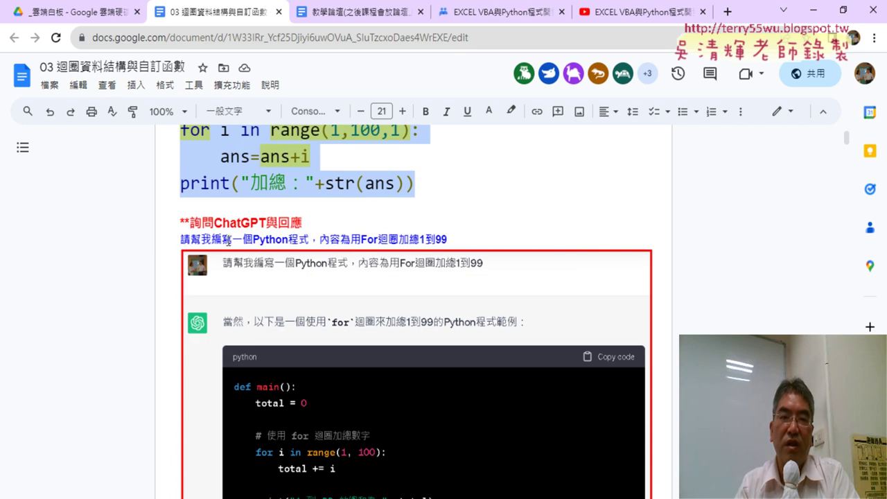
left_click_drag(180, 240, 452, 241)
scroll(457, 241, "down", 2)
scroll(456, 241, "down", 1)
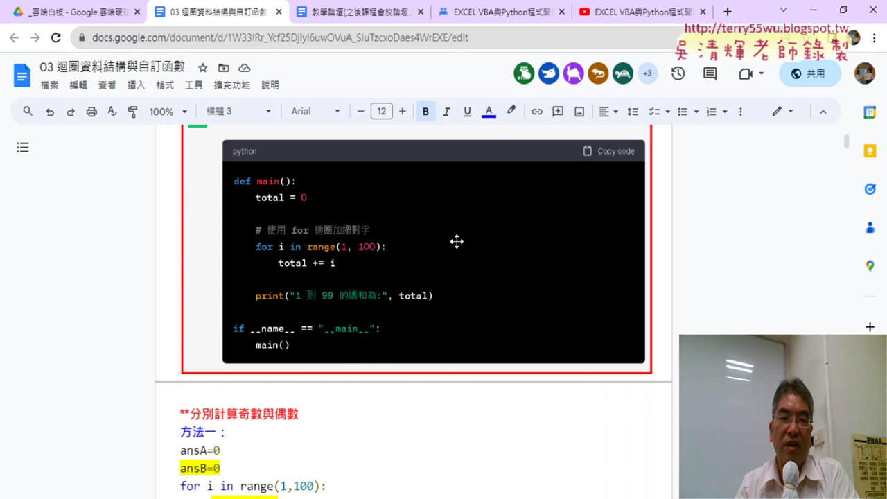
scroll(398, 251, "down", 1)
scroll(399, 253, "down", 2)
scroll(399, 253, "down", 2)
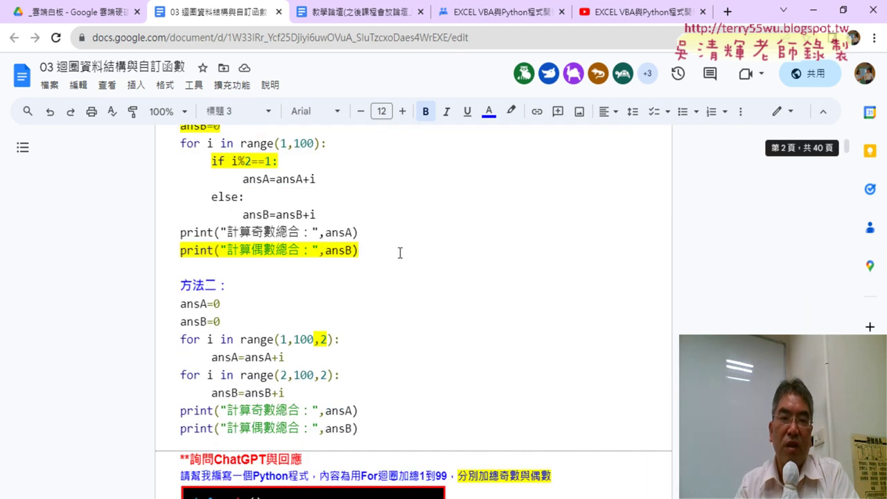
scroll(399, 253, "up", 1)
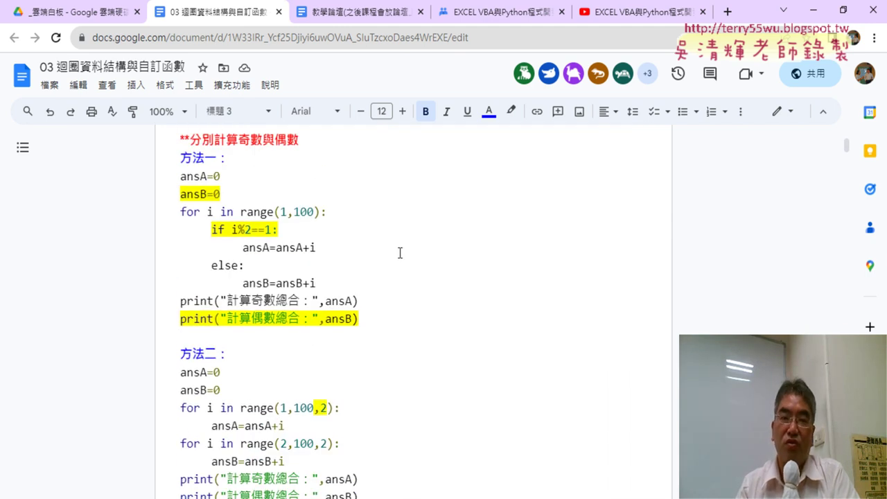
scroll(399, 253, "up", 1)
scroll(399, 253, "down", 2)
scroll(400, 254, "down", 1)
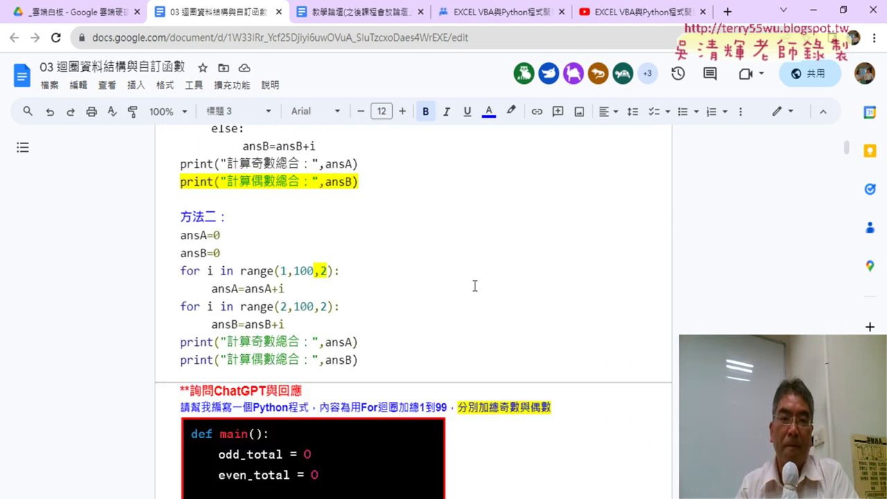
scroll(478, 293, "up", 2)
scroll(582, 301, "down", 4)
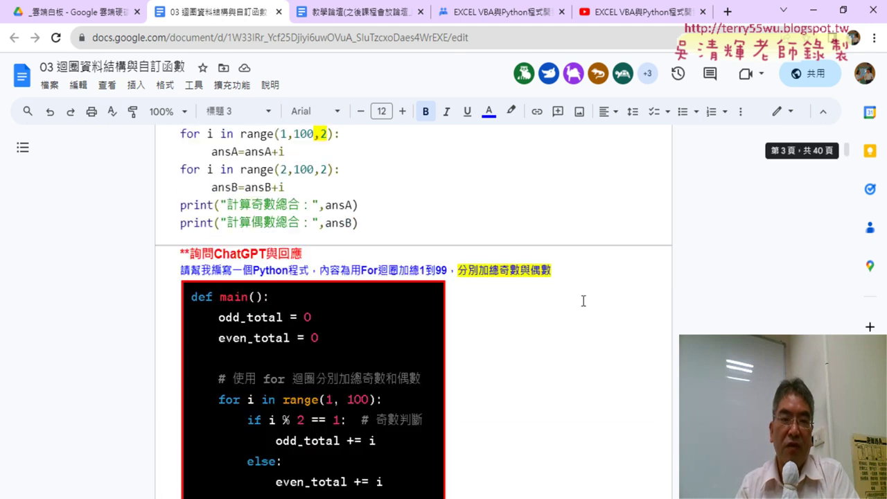
scroll(604, 312, "down", 6)
scroll(605, 309, "down", 4)
scroll(605, 311, "down", 5)
scroll(596, 305, "up", 2)
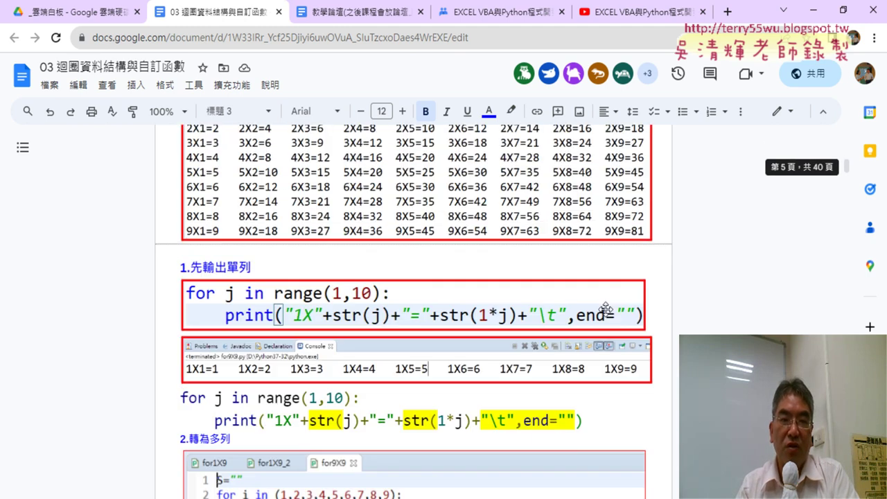
scroll(581, 292, "up", 3)
scroll(580, 292, "down", 2)
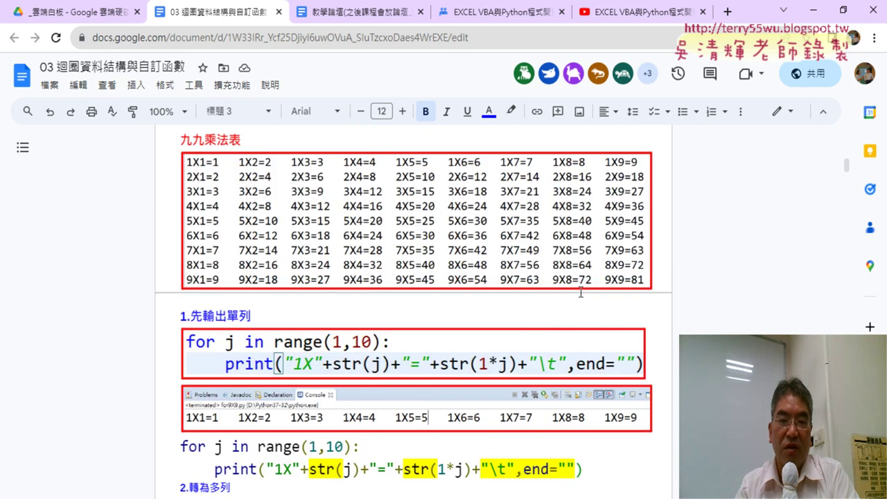
scroll(580, 292, "down", 2)
scroll(581, 292, "down", 3)
scroll(580, 292, "up", 1)
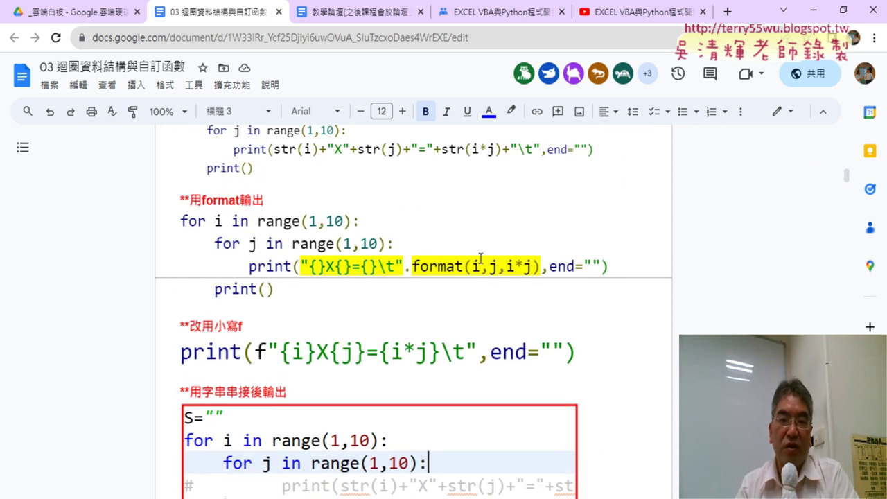
left_click(369, 266)
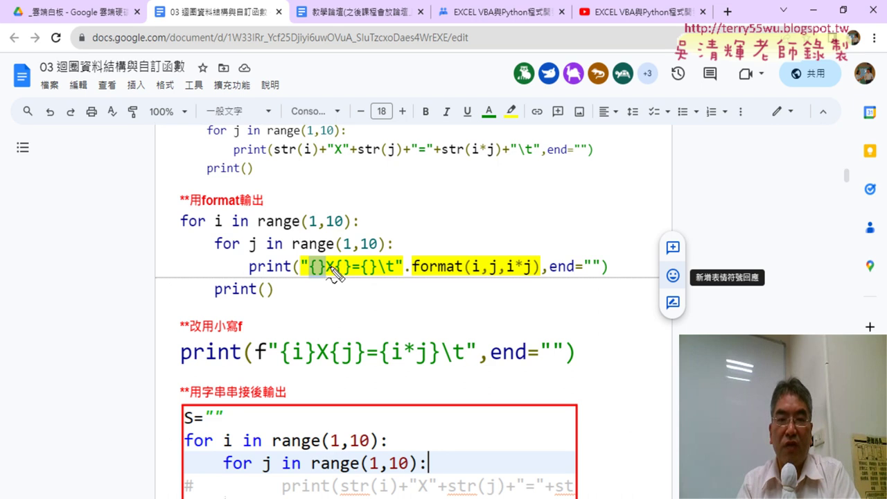
mouse_move(325, 278)
left_mouse_down()
mouse_move(303, 280)
mouse_move(379, 284)
left_mouse_up()
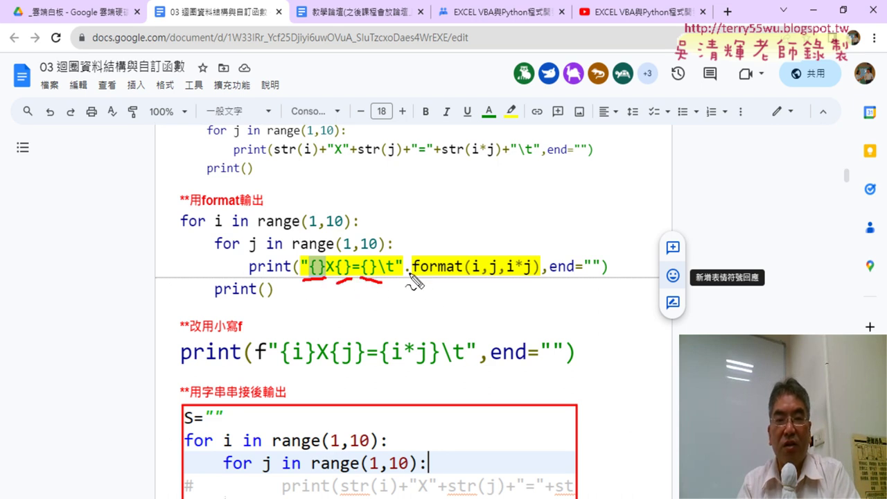
left_click_drag(304, 258, 299, 266)
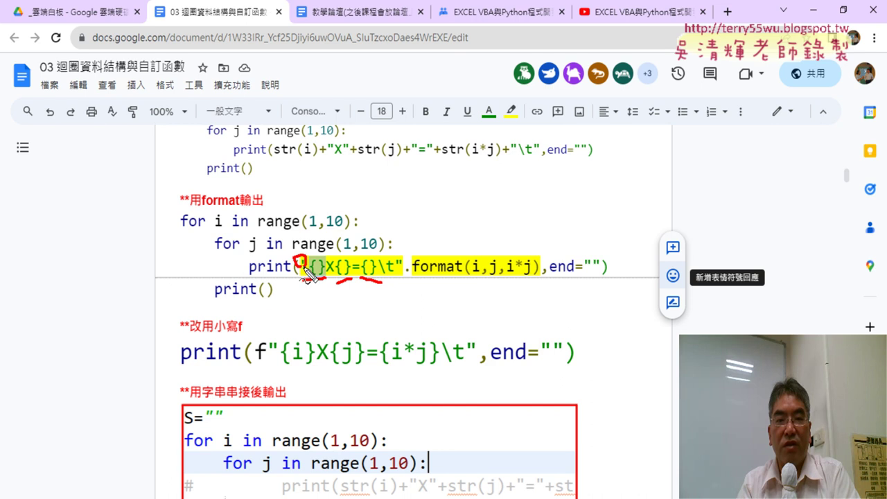
left_click_drag(396, 266, 530, 281)
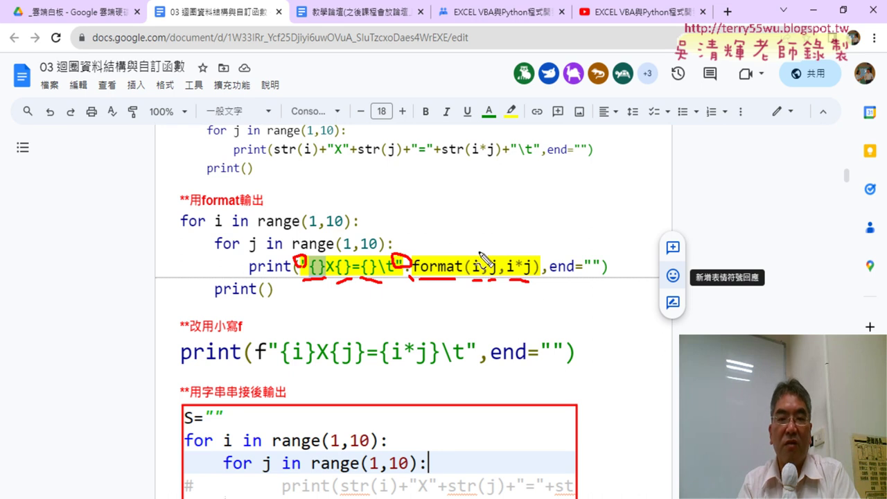
left_click_drag(478, 250, 338, 233)
mouse_move(337, 223)
left_mouse_down()
mouse_move(317, 251)
mouse_move(341, 244)
left_mouse_up()
mouse_move(491, 282)
left_mouse_down()
mouse_move(380, 291)
mouse_move(392, 299)
left_mouse_up()
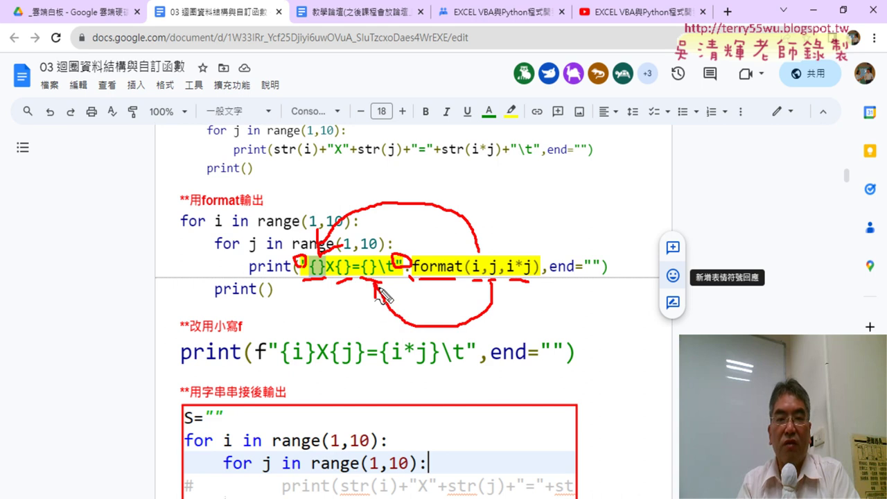
mouse_move(518, 286)
left_mouse_down()
mouse_move(514, 341)
mouse_move(499, 346)
left_mouse_up()
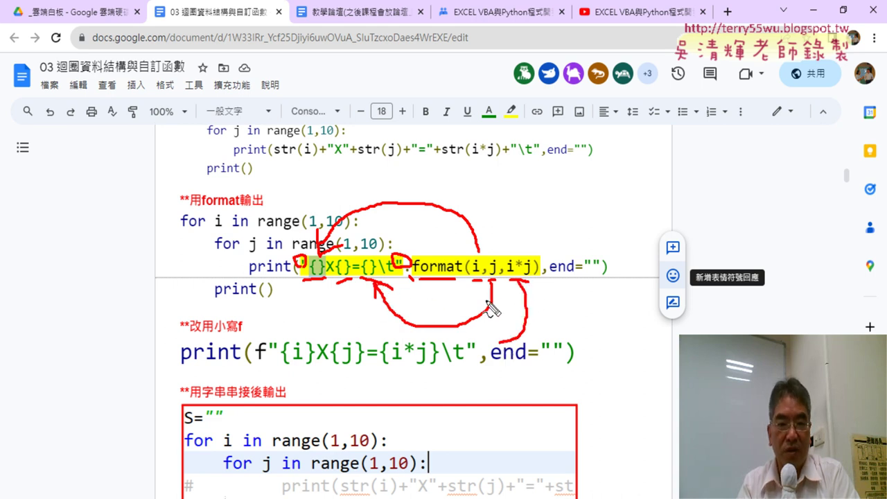
left_click_drag(488, 305, 344, 294)
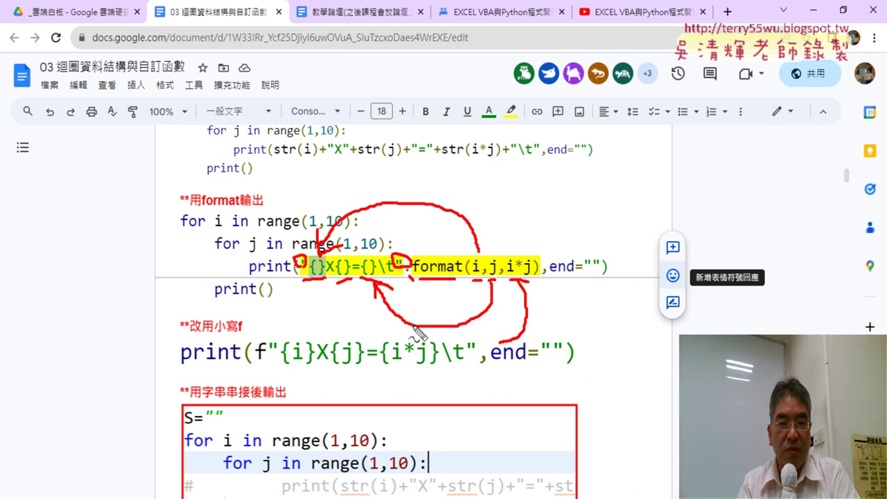
left_click_drag(516, 343, 379, 290)
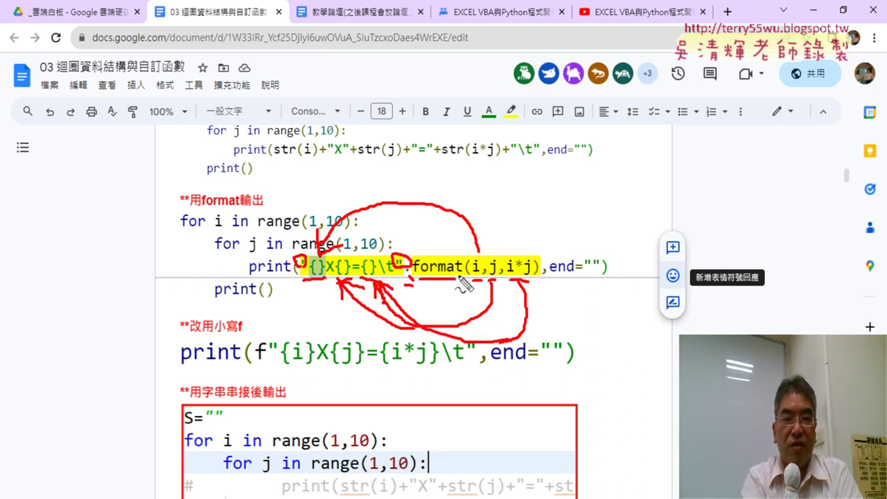
key("Escape")
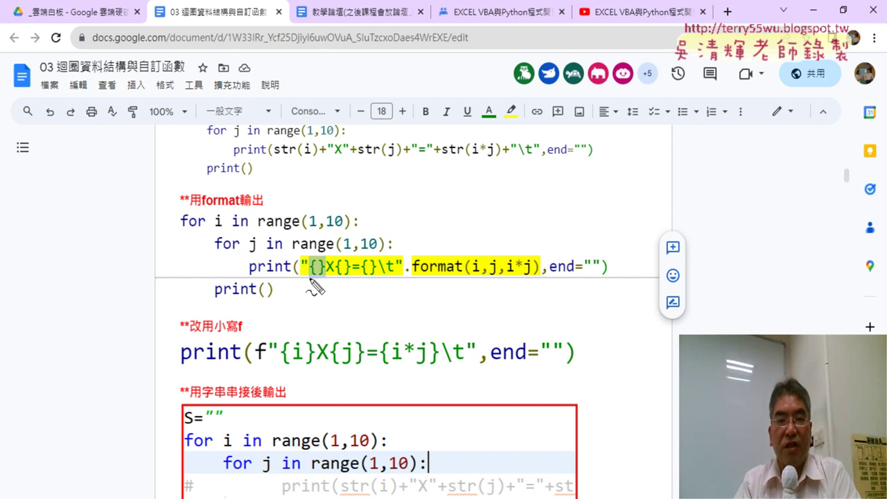
Underline the three {} placeholders and the i, j, i*j arguments, numbering them 1, 2, 3.
left_click_drag(308, 277, 379, 280)
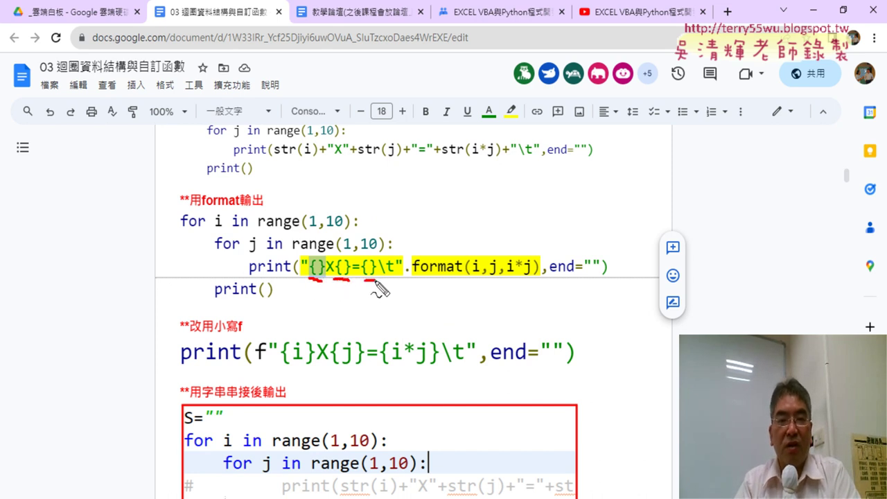
left_click_drag(470, 276, 532, 281)
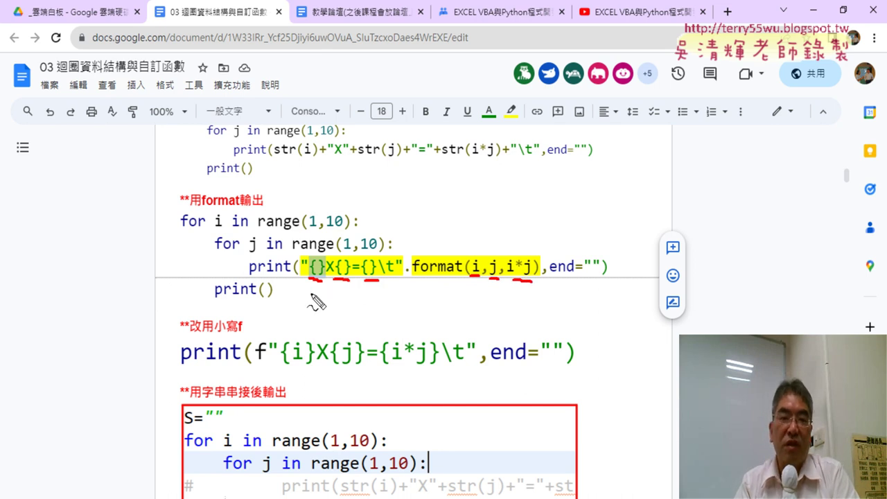
mouse_move(312, 295)
left_mouse_down()
mouse_move(312, 306)
mouse_move(353, 303)
mouse_move(368, 314)
left_mouse_up()
mouse_move(477, 295)
left_mouse_down()
mouse_move(479, 305)
mouse_move(542, 316)
mouse_move(526, 318)
left_mouse_up()
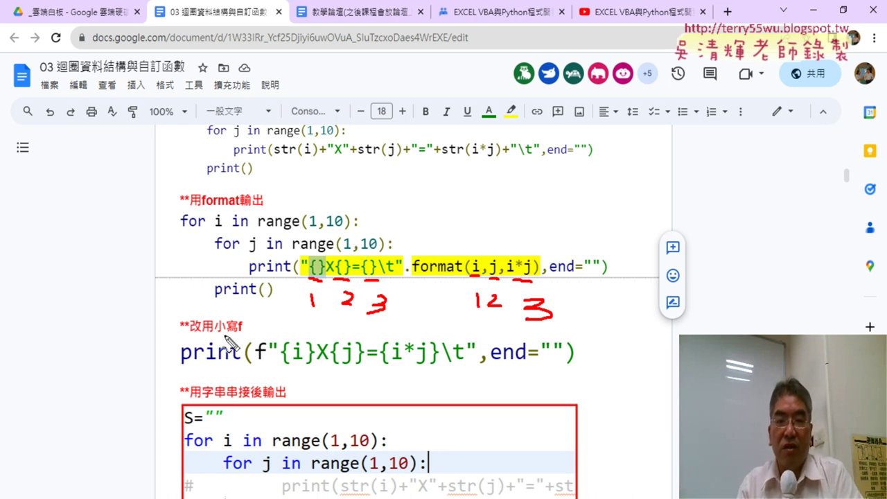
Mark the f prefix and {i} placeholder of the f-string line, then erase all annotations.
left_click_drag(256, 368, 267, 370)
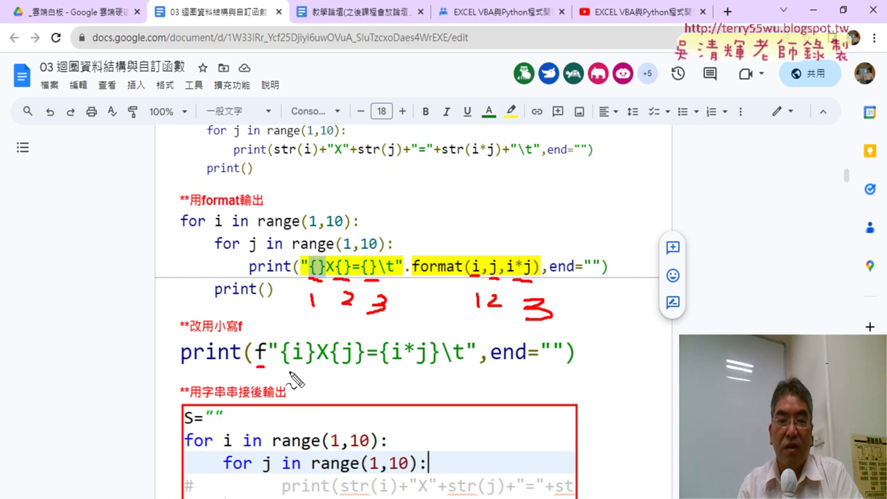
left_click_drag(283, 372, 430, 378)
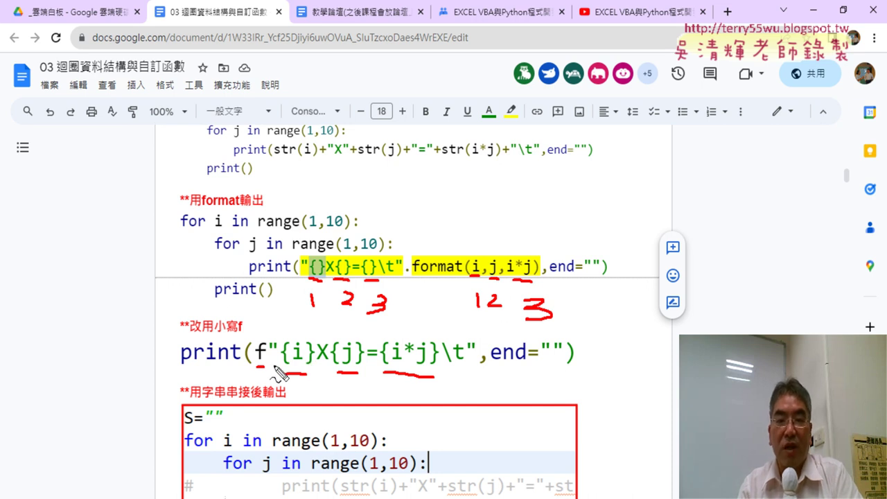
left_click_drag(259, 365, 268, 367)
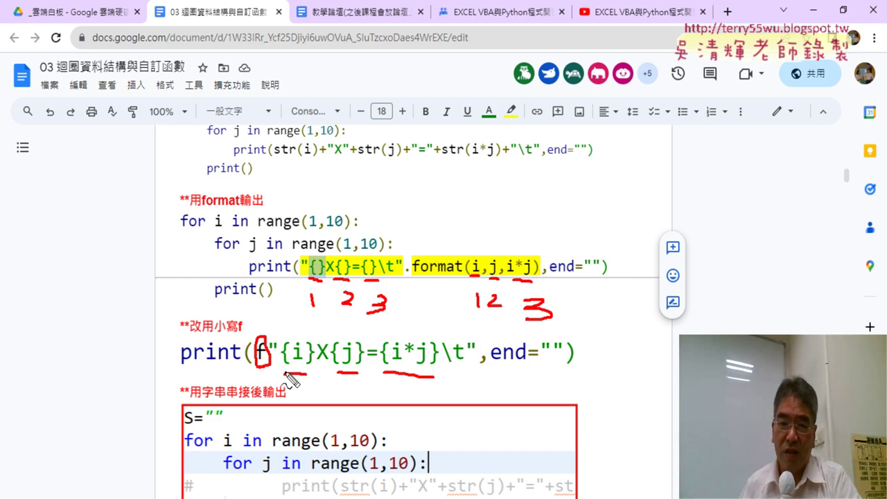
key("Escape")
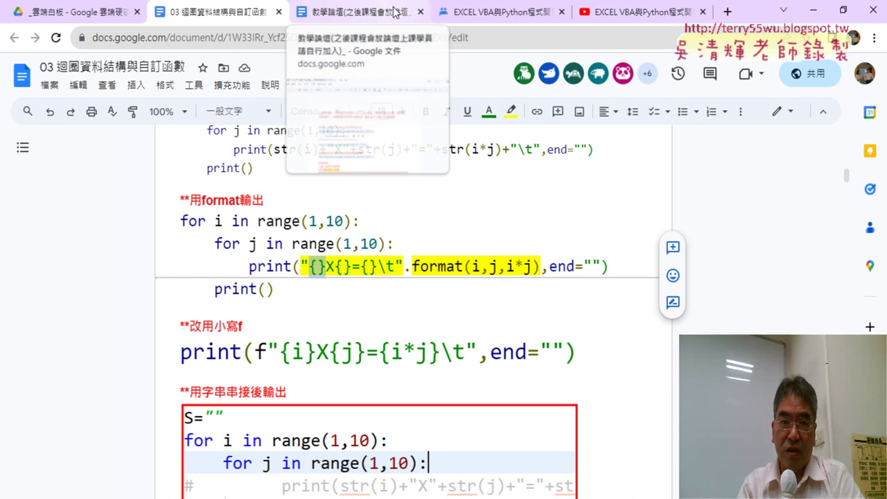
Switch to the Google Groups post and briefly highlight the topic 05 text.
left_click(484, 13)
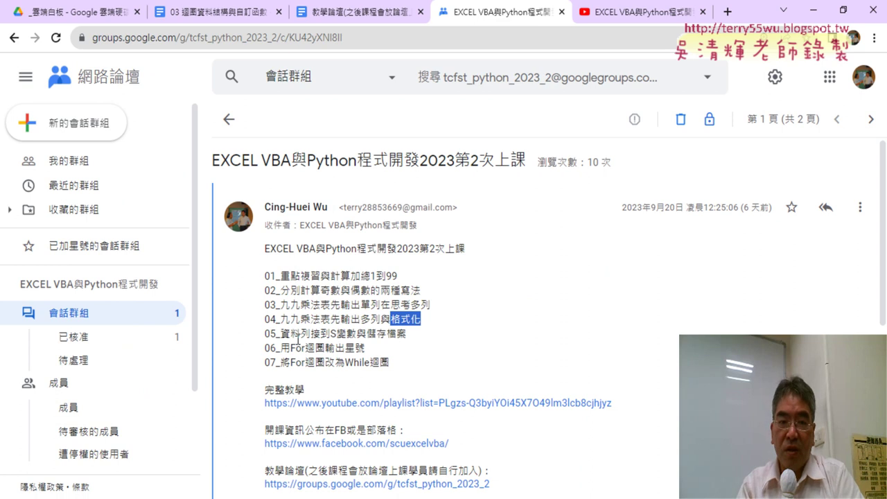
left_click_drag(280, 333, 463, 343)
left_click(422, 337)
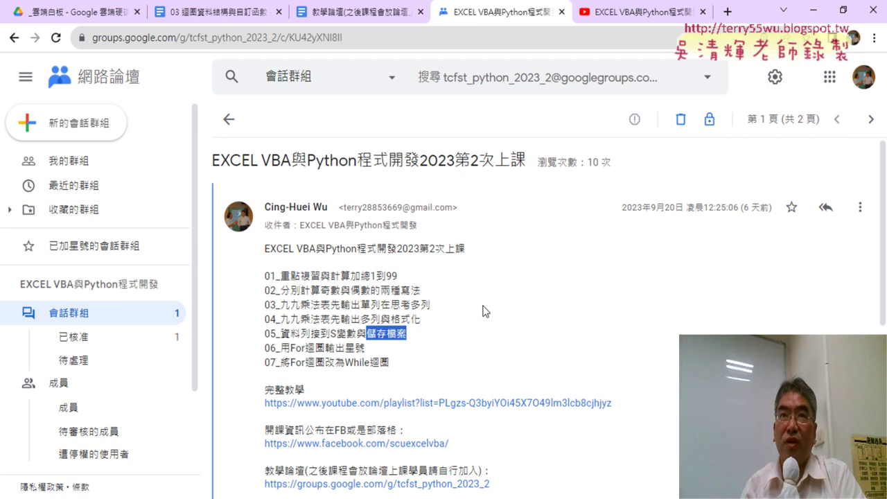
In the notes, select print and the format string with its arguments, then return to Groups.
left_click(218, 11)
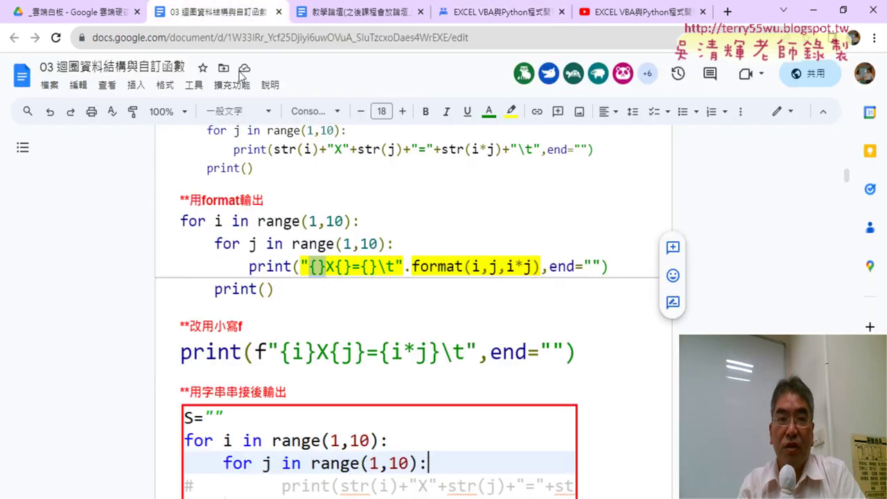
left_click_drag(247, 269, 295, 267)
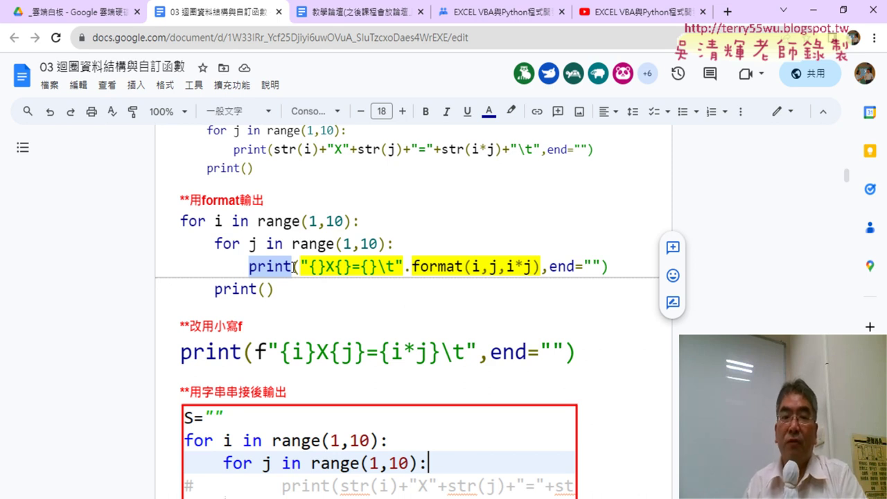
left_click(300, 267)
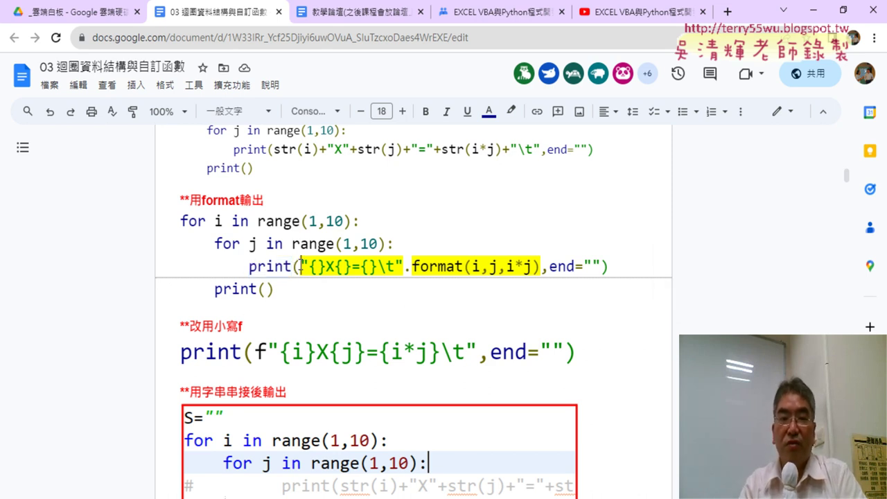
left_click_drag(300, 267, 543, 269)
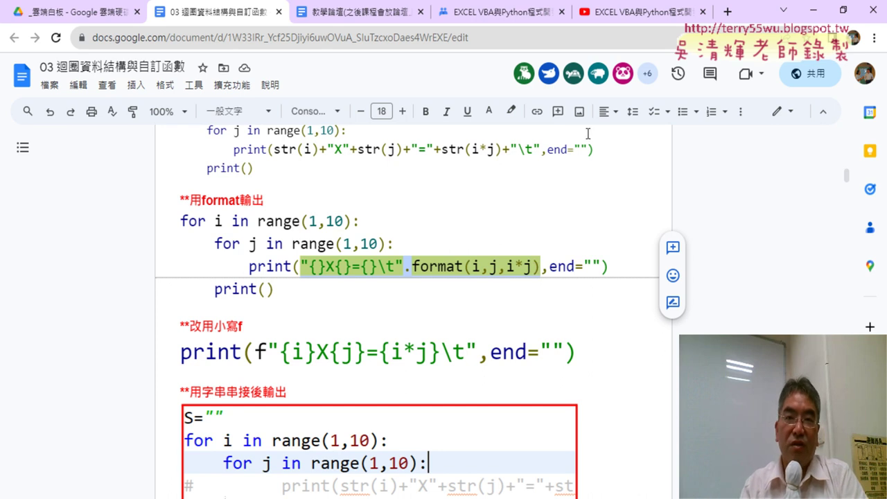
left_click(504, 9)
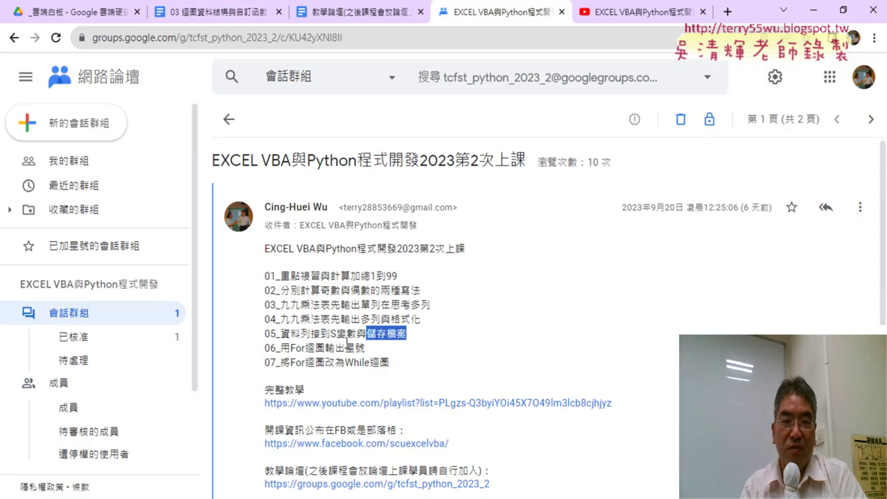
left_click_drag(280, 334, 358, 332)
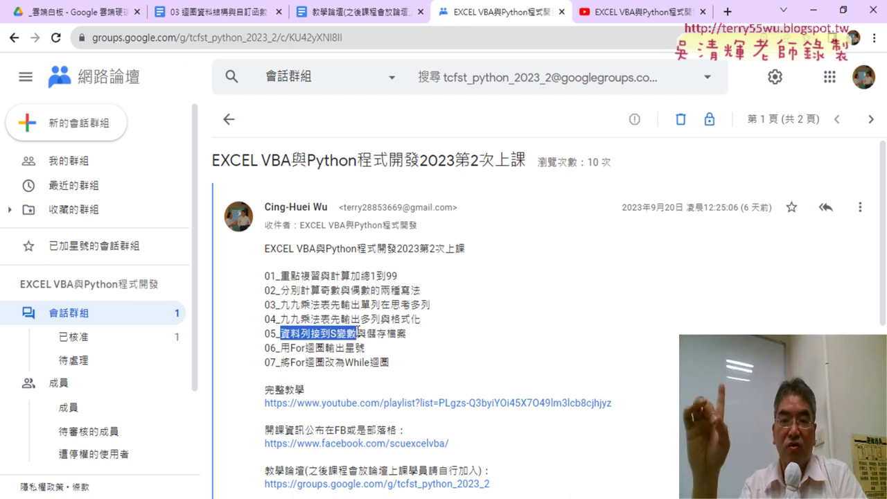
left_click_drag(367, 333, 408, 337)
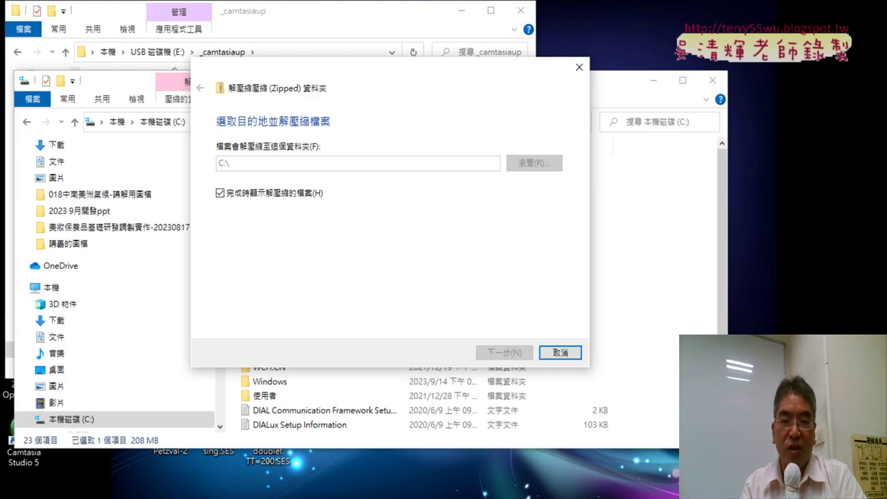
Bring Chrome back, switch to the lesson notes, and scroll to the 九九.txt file-writing code.
mouse_move(589, 495)
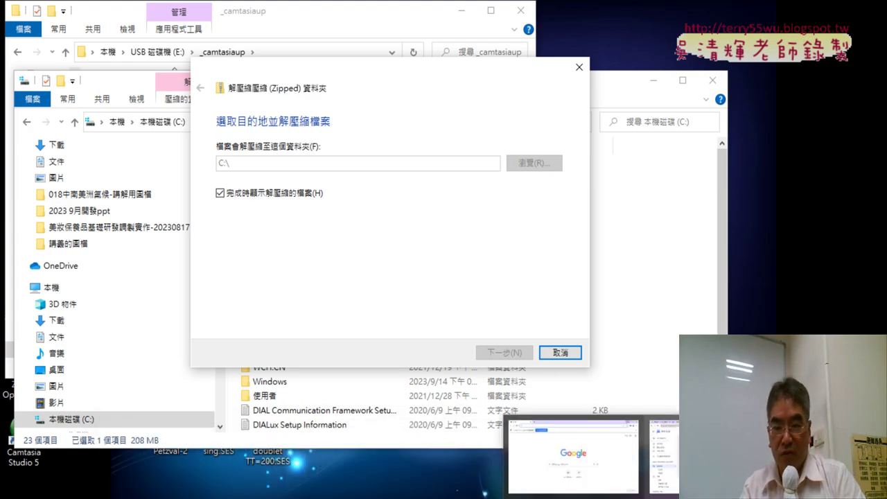
left_click(572, 454)
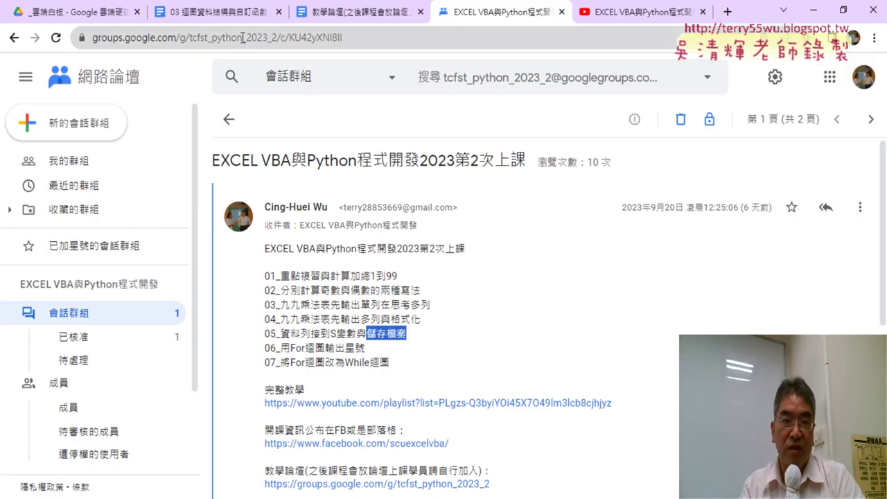
left_click(215, 14)
scroll(594, 234, "down", 5)
scroll(598, 236, "down", 2)
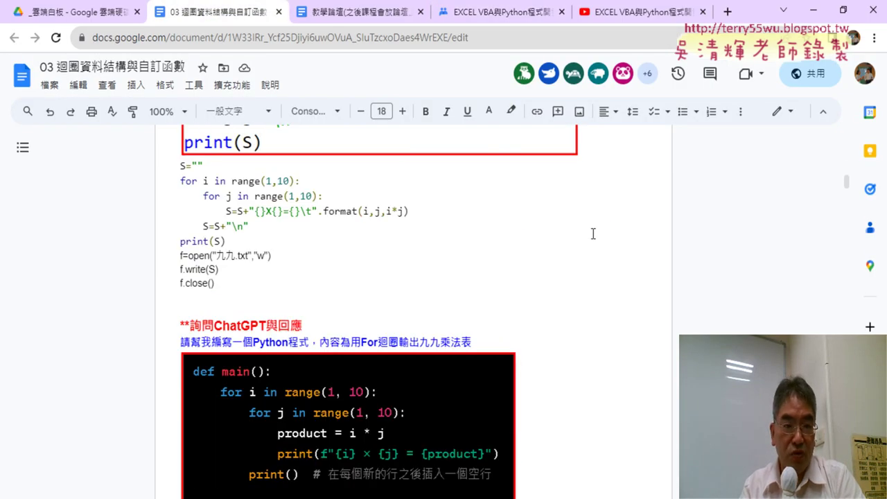
Enlarge the code from S="" to f.close() to font size 20.
left_click_drag(270, 281, 160, 168)
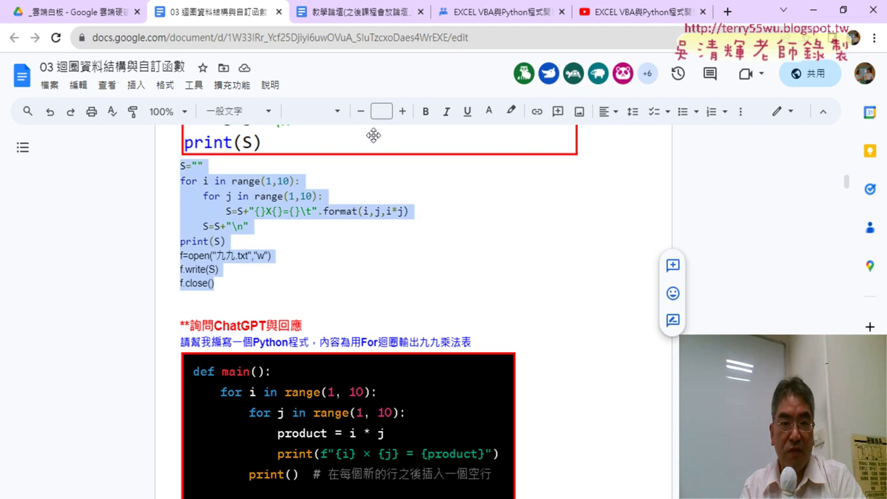
left_click(402, 113)
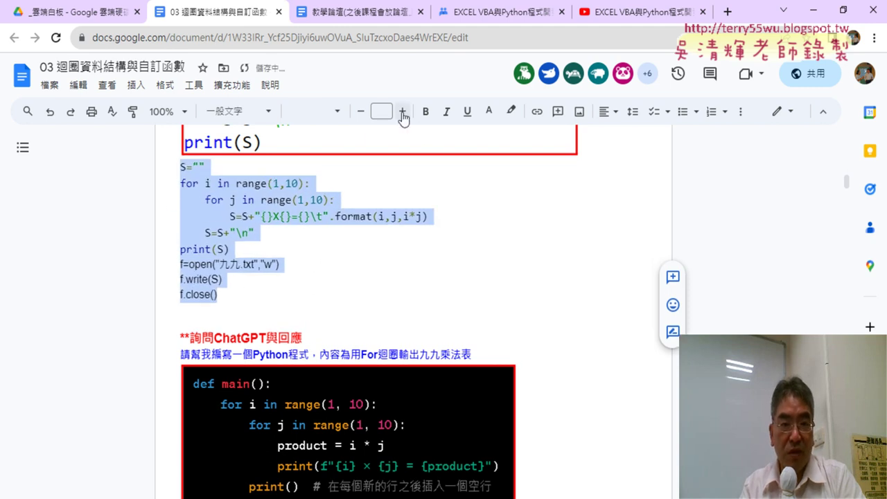
left_click(402, 113)
left_click(402, 113)
left_click(402, 113)
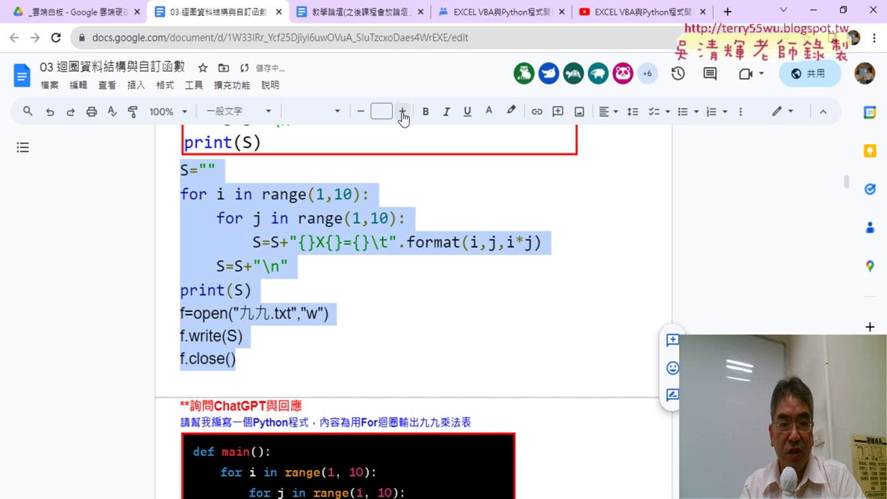
left_click(402, 113)
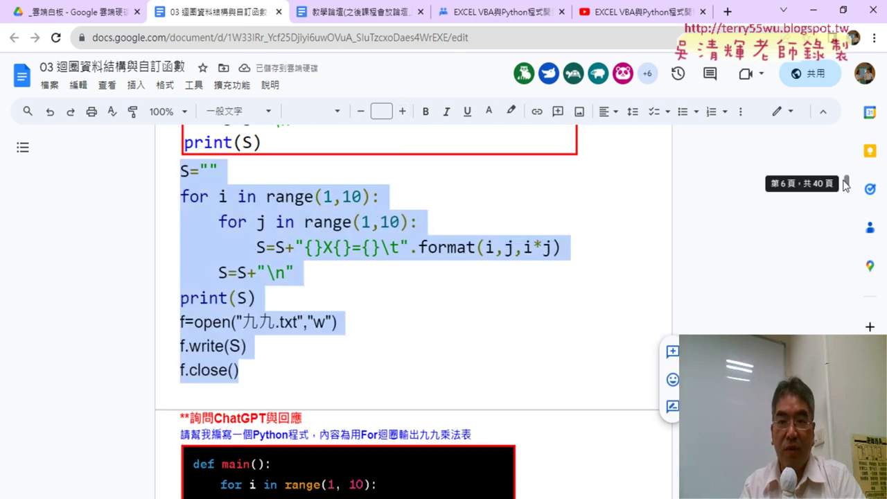
left_click(420, 219)
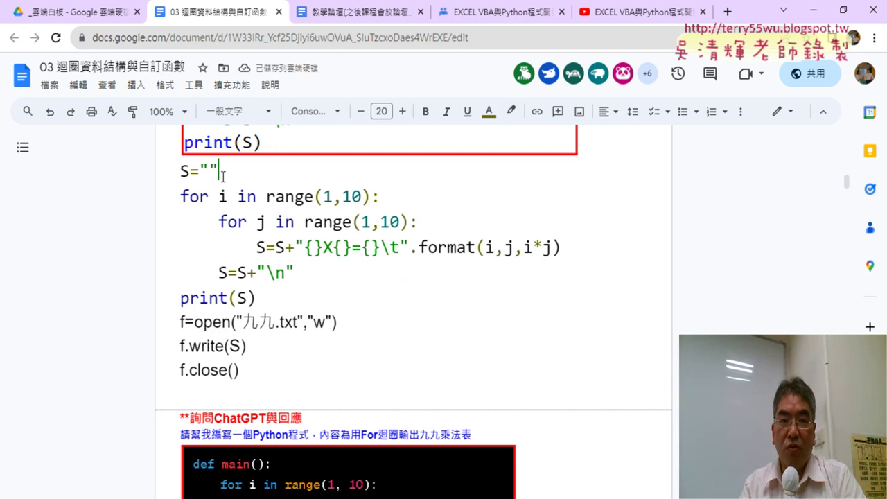
Highlight the S="" line in yellow.
left_click_drag(220, 172, 178, 171)
left_click(511, 111)
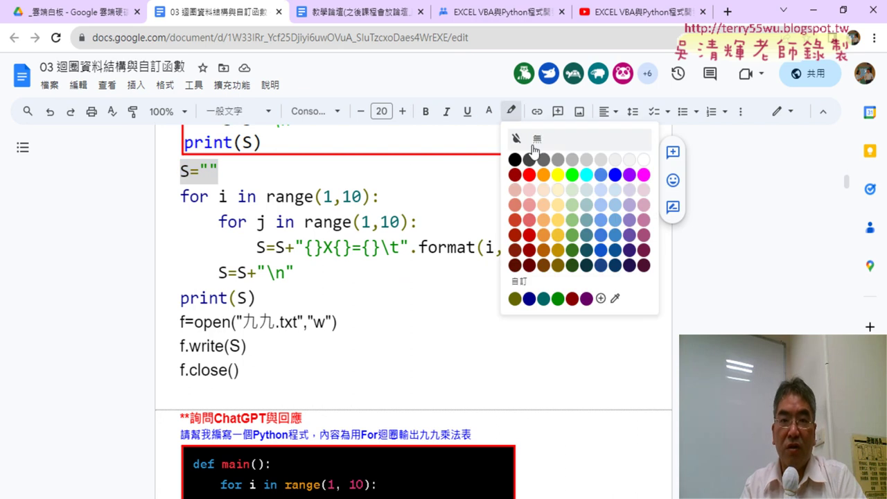
left_click(562, 179)
left_click(244, 173)
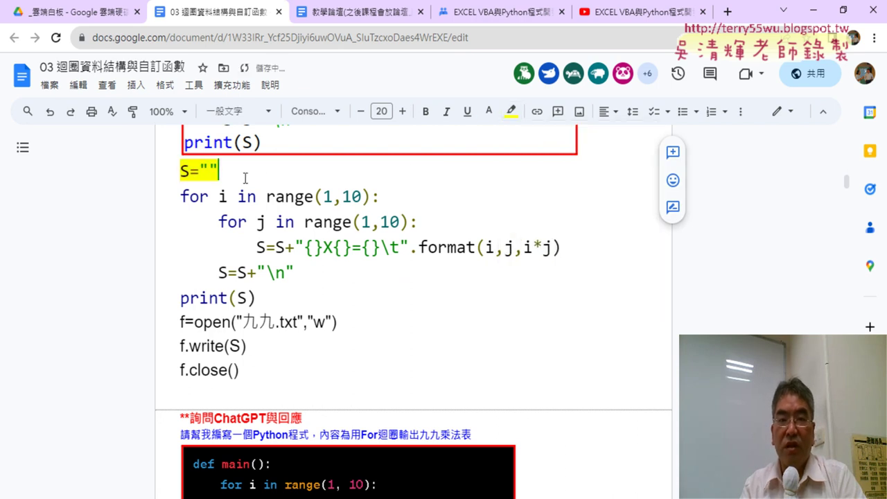
double_click(182, 172)
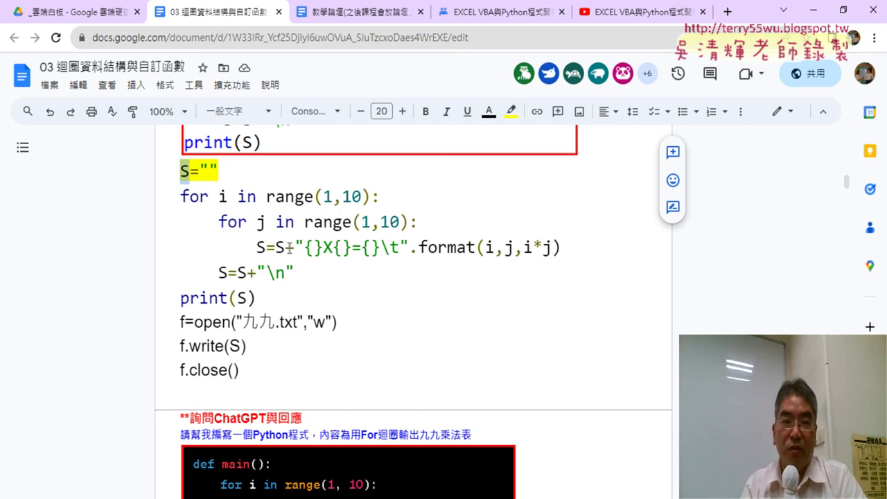
left_click_drag(296, 247, 561, 254)
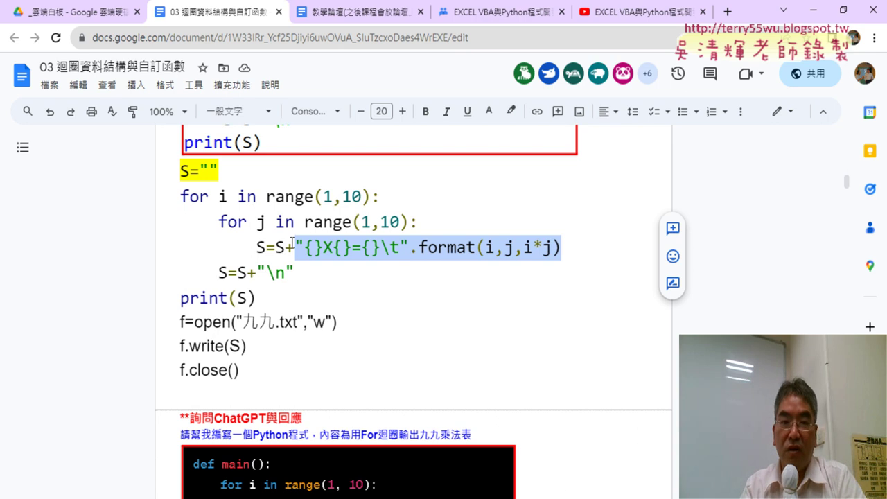
left_click_drag(258, 247, 295, 247)
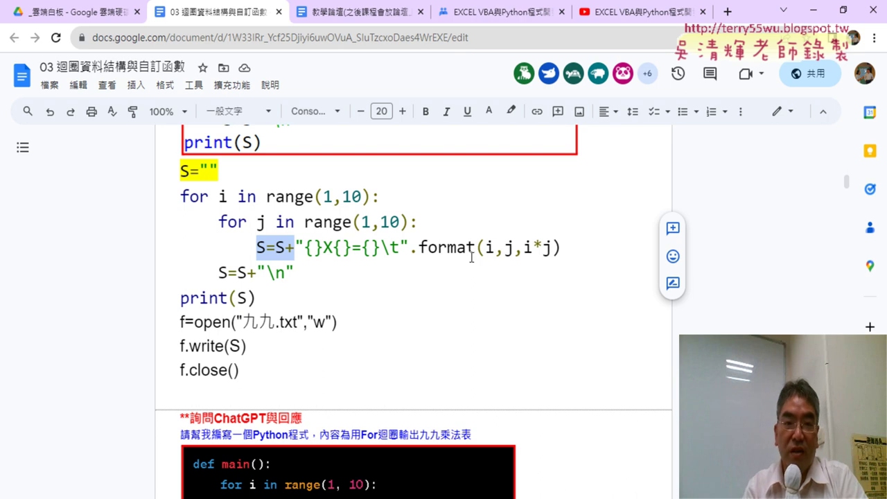
left_click_drag(256, 247, 266, 247)
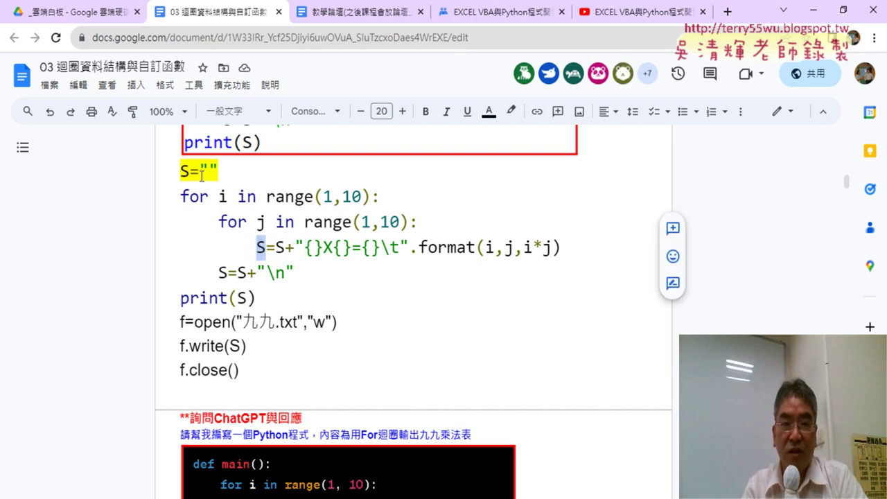
left_click_drag(275, 247, 561, 247)
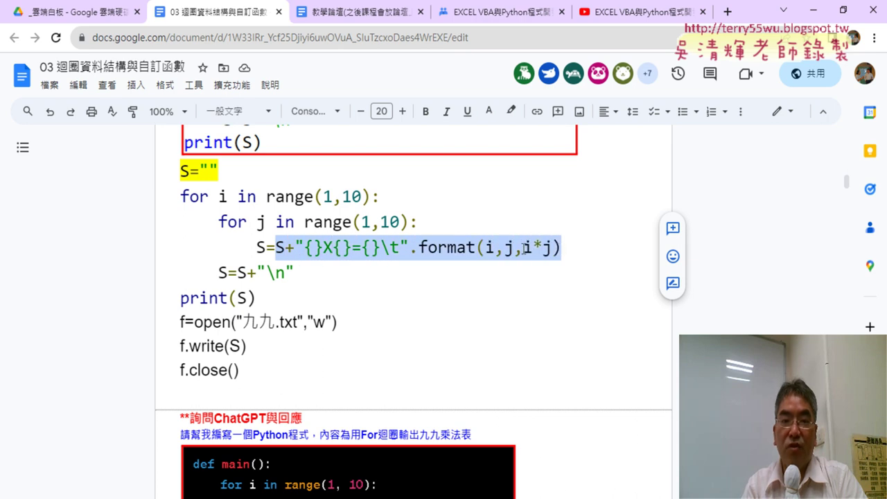
double_click(261, 247)
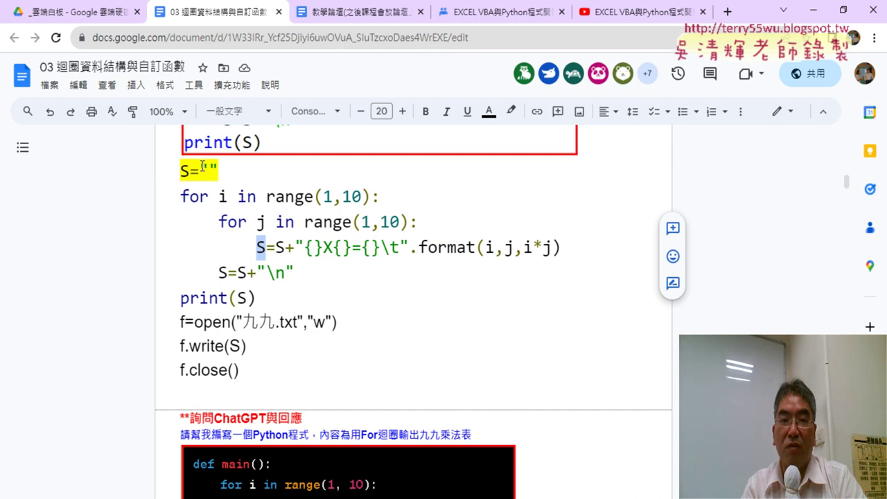
left_click_drag(278, 248, 561, 247)
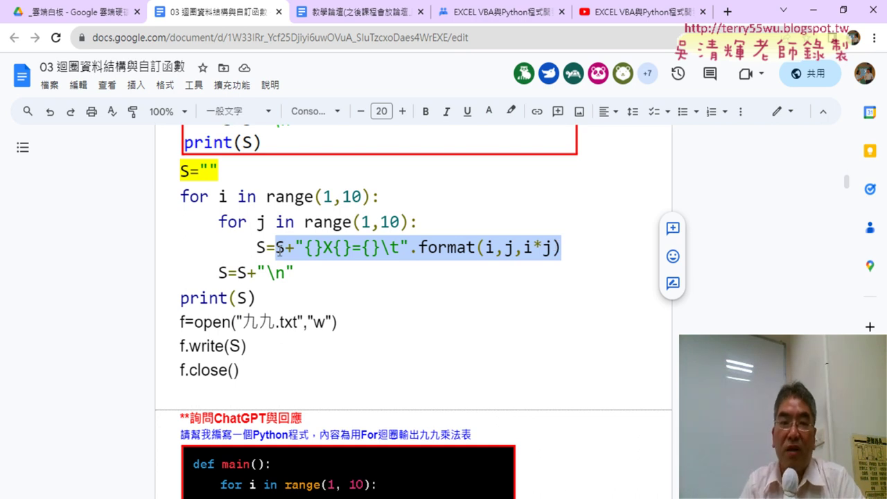
left_click_drag(219, 273, 299, 273)
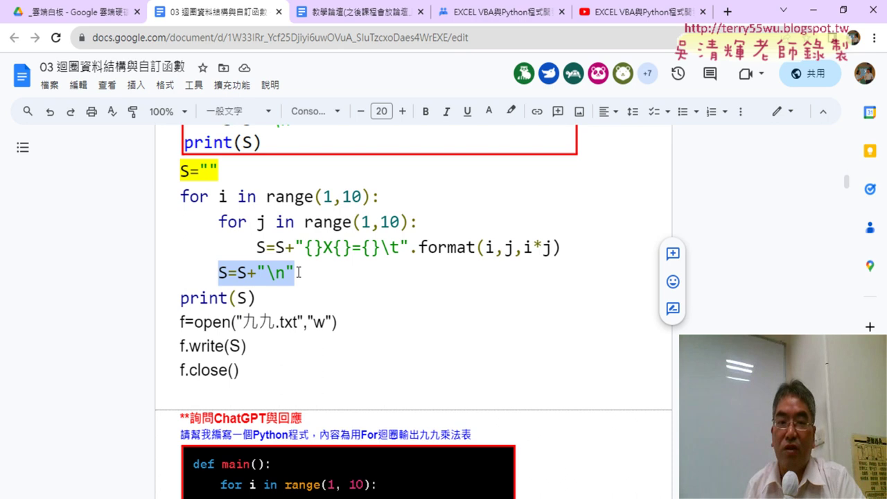
left_click_drag(256, 298, 179, 293)
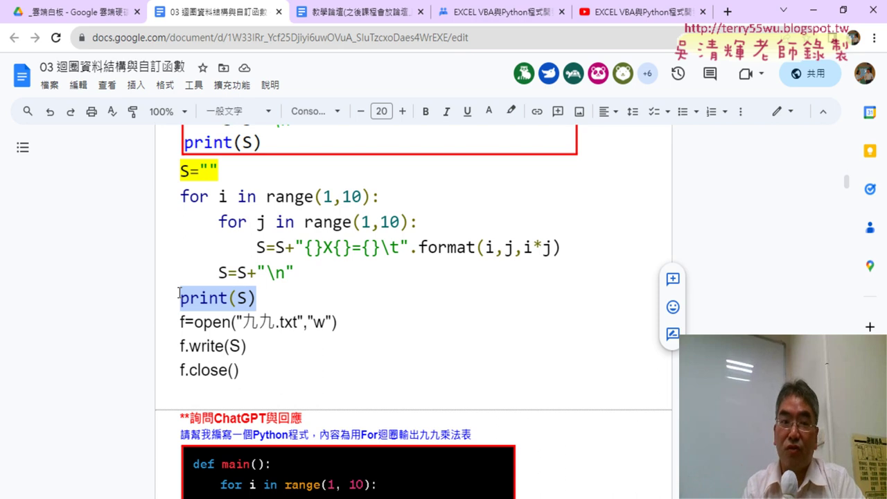
left_click_drag(254, 372, 180, 324)
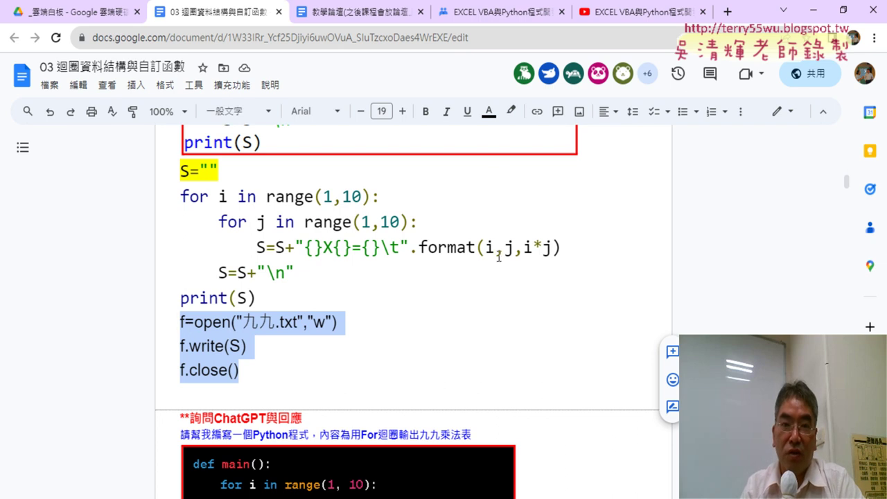
left_click(511, 111)
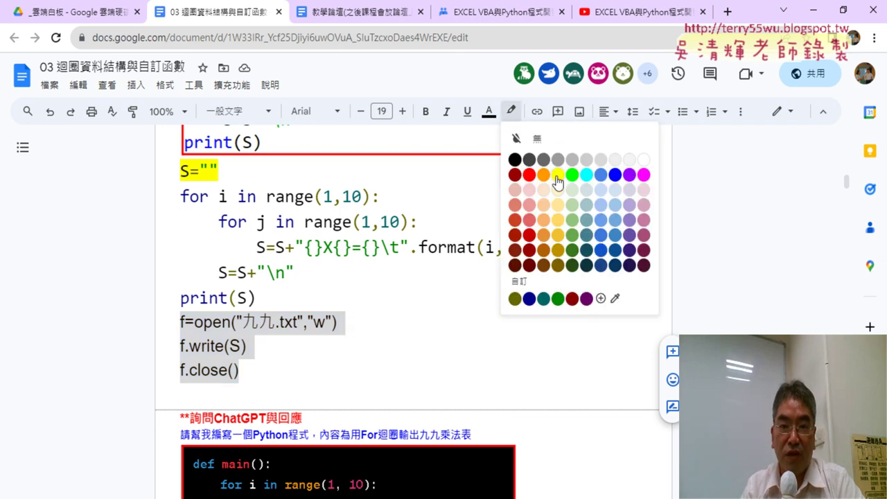
left_click(557, 174)
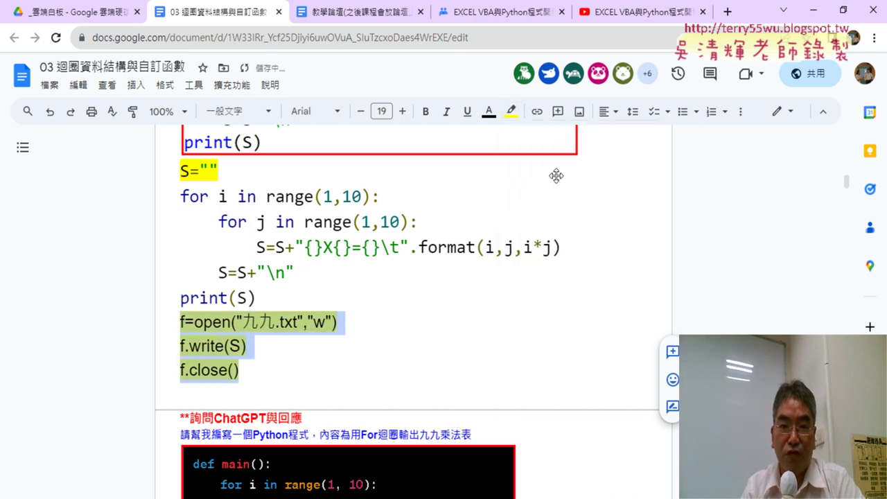
left_click(401, 112)
left_click(402, 111)
left_click(402, 112)
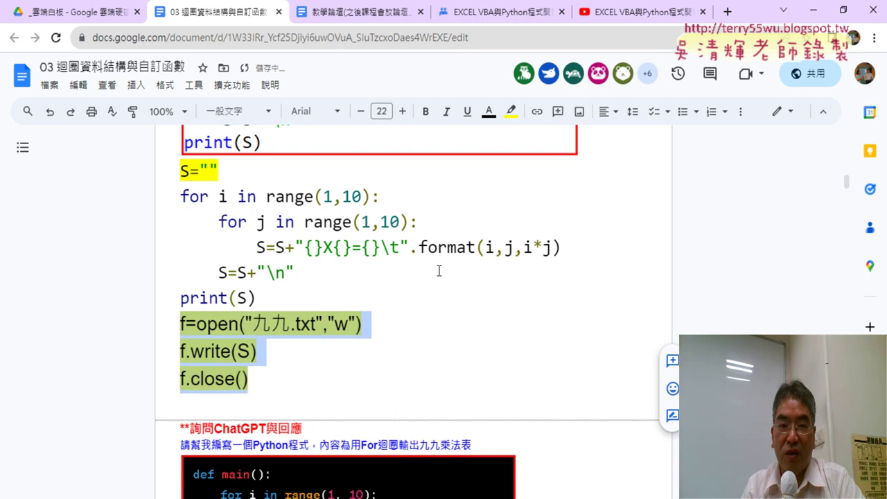
left_click(453, 322)
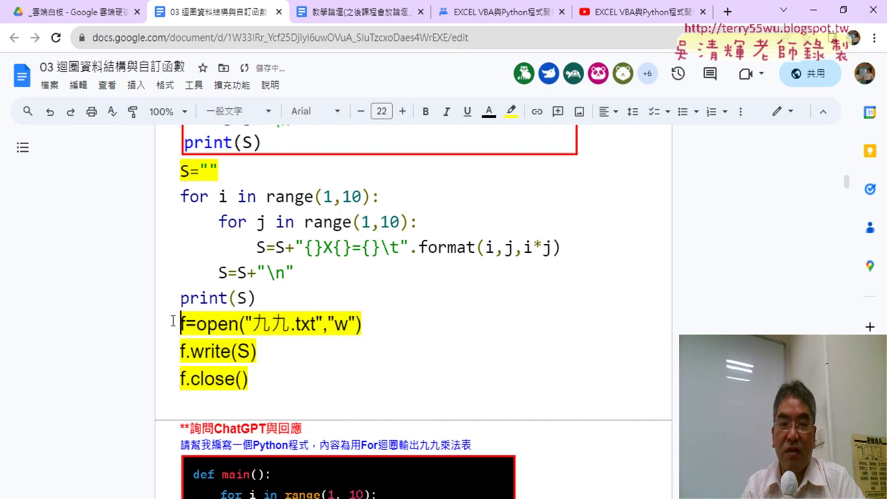
left_click_drag(181, 323, 380, 367)
left_click(380, 368)
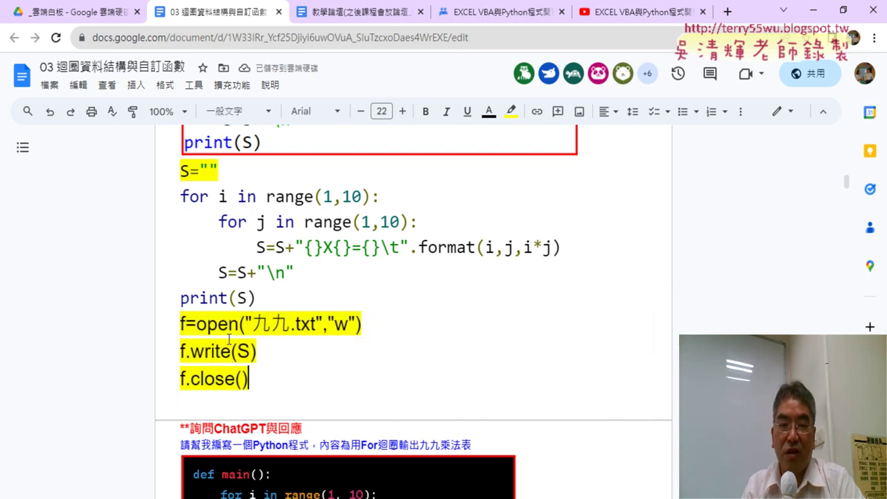
left_click_drag(197, 324, 363, 324)
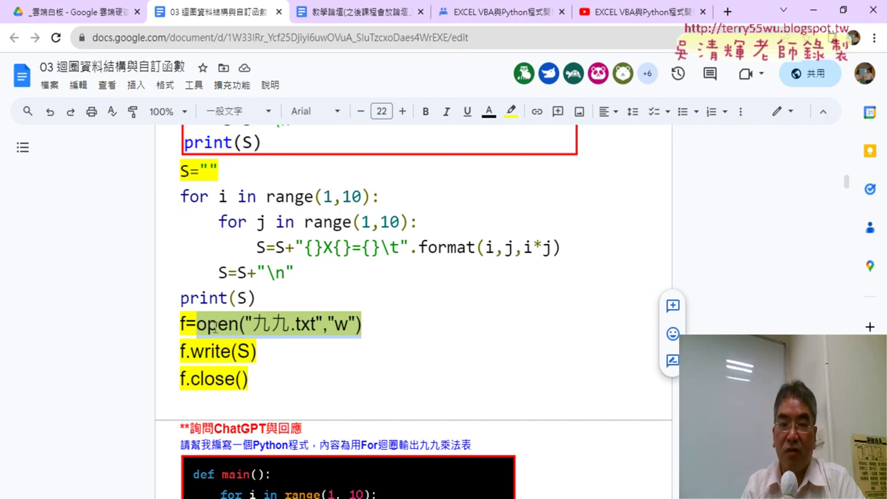
left_click_drag(252, 324, 317, 324)
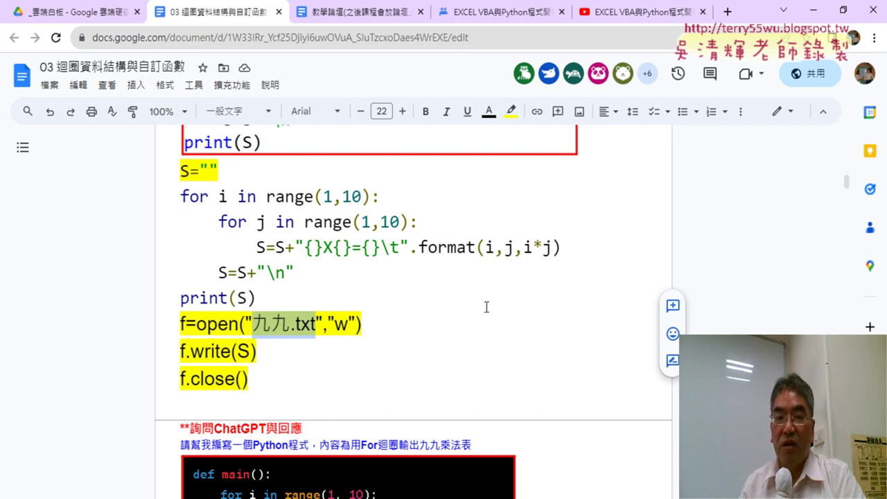
left_click_drag(327, 324, 356, 324)
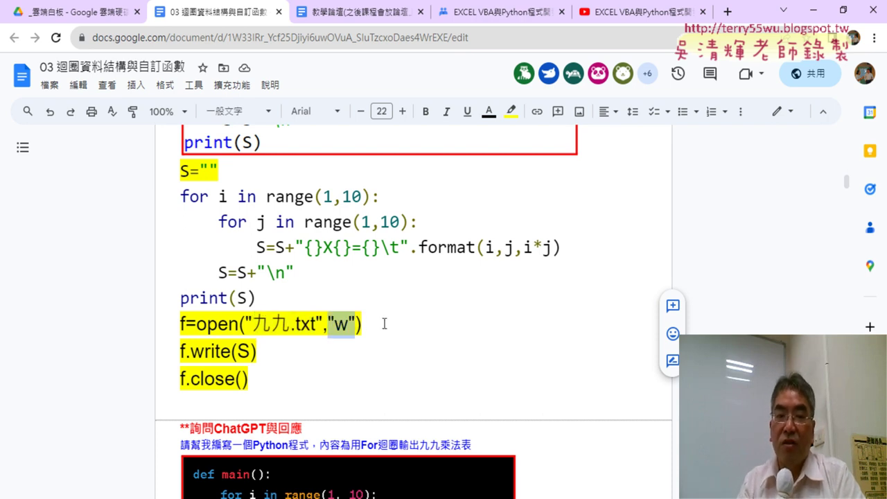
left_click_drag(252, 324, 317, 324)
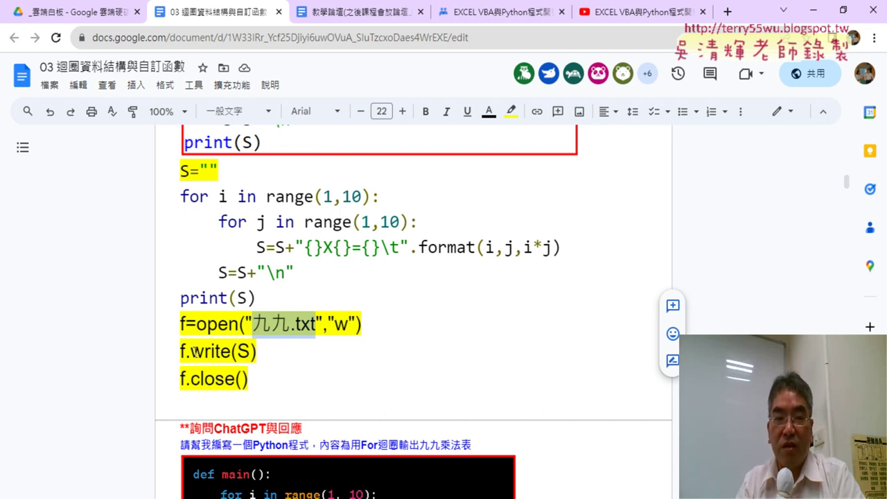
left_click_drag(191, 350, 231, 351)
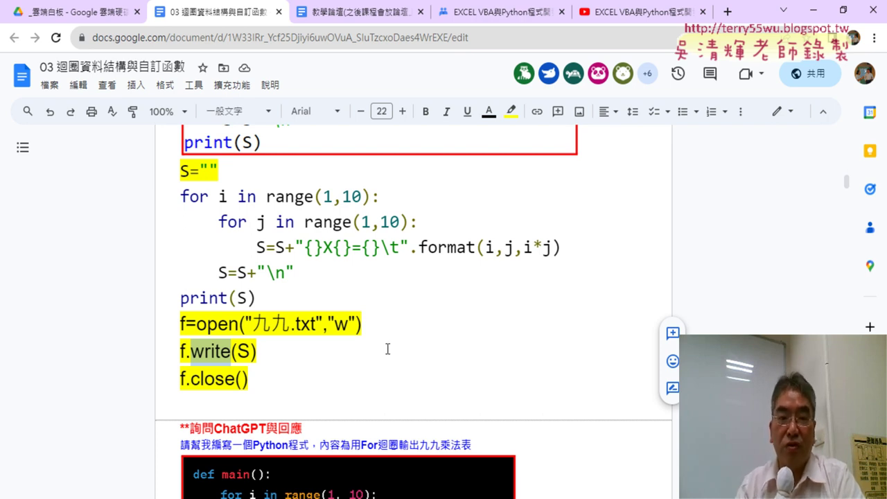
left_click_drag(300, 324, 317, 324)
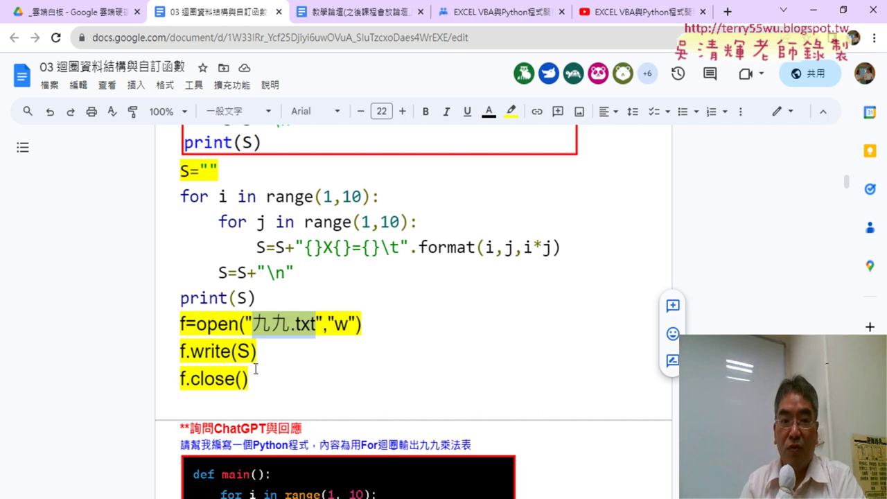
left_click_drag(257, 351, 191, 350)
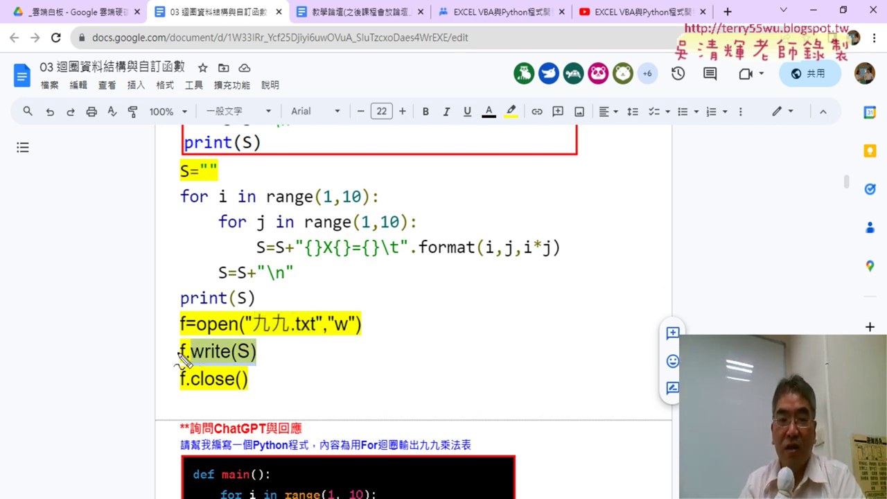
Draw a red arrow at f=open and underline 九九.txt, S and close() in the file-writing code.
left_click_drag(262, 335, 312, 335)
left_click_drag(240, 363, 263, 374)
mouse_move(170, 353)
left_mouse_down()
mouse_move(193, 324)
mouse_move(182, 333)
left_mouse_up()
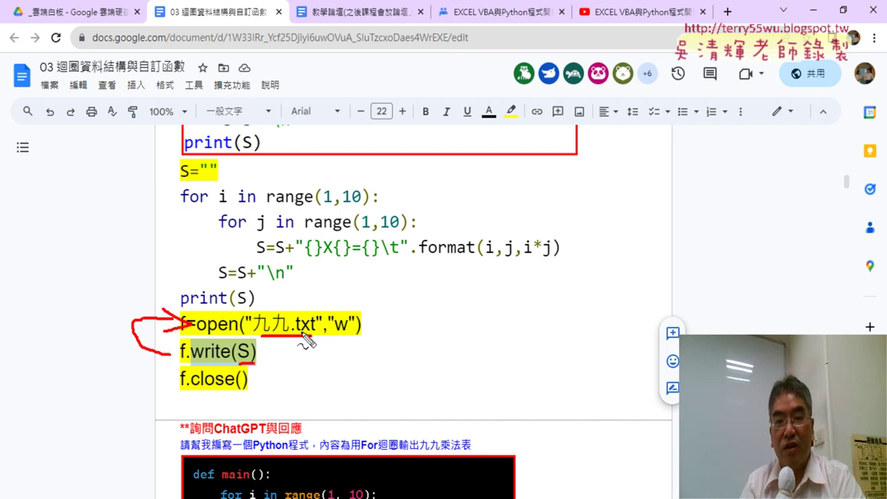
left_click_drag(249, 391, 192, 388)
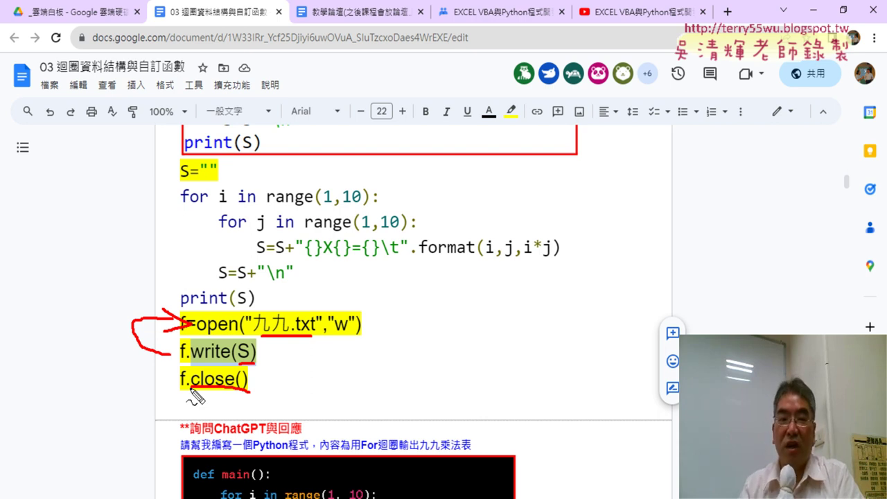
left_click_drag(186, 341, 257, 350)
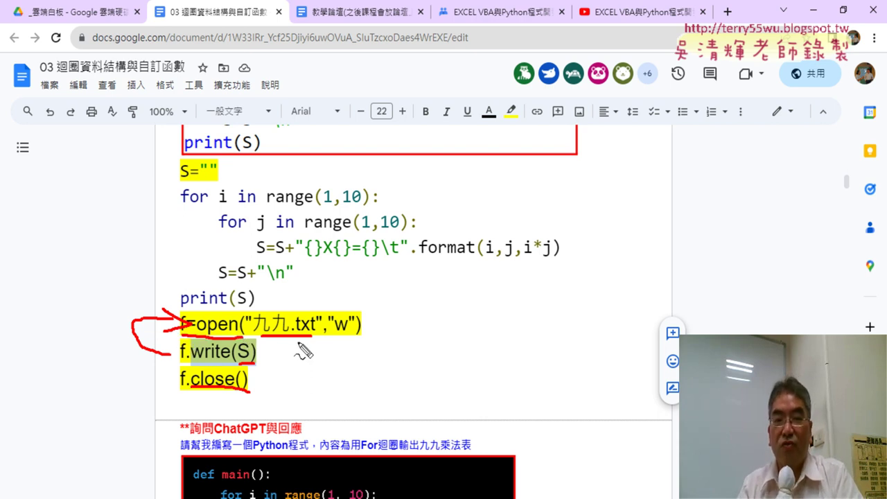
Double-underline the "w" mode, write "a" above it, clear the pen marks, and return to Groups.
left_click_drag(341, 336, 381, 334)
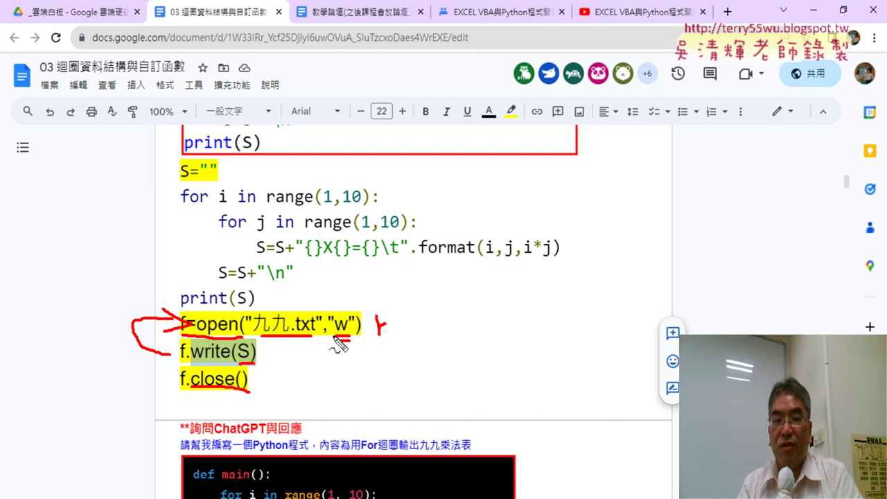
left_click_drag(350, 338, 333, 341)
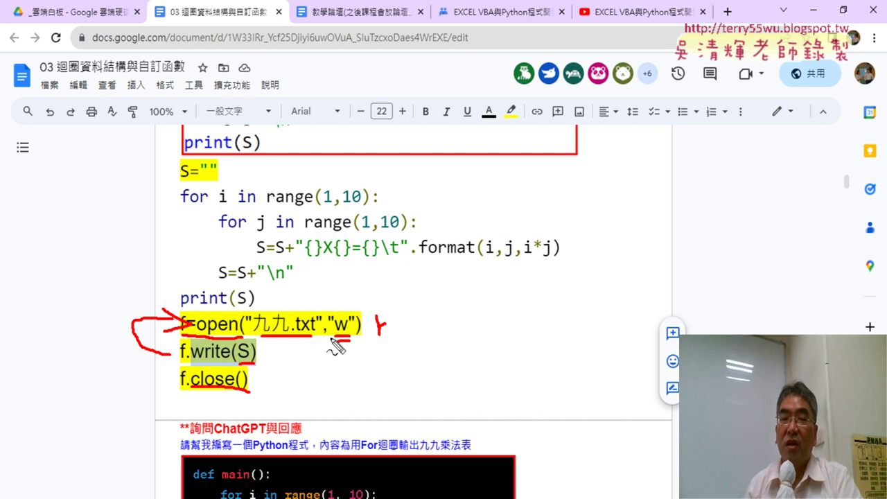
left_click_drag(334, 336, 351, 335)
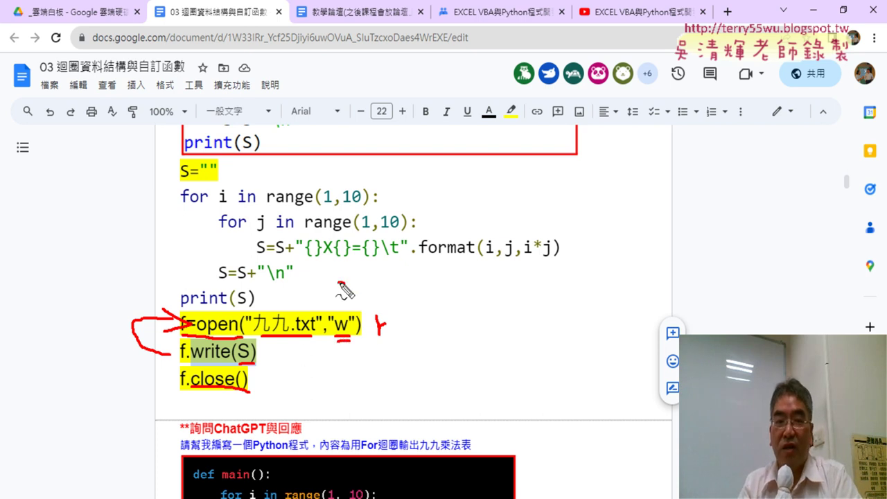
left_click_drag(340, 285, 348, 298)
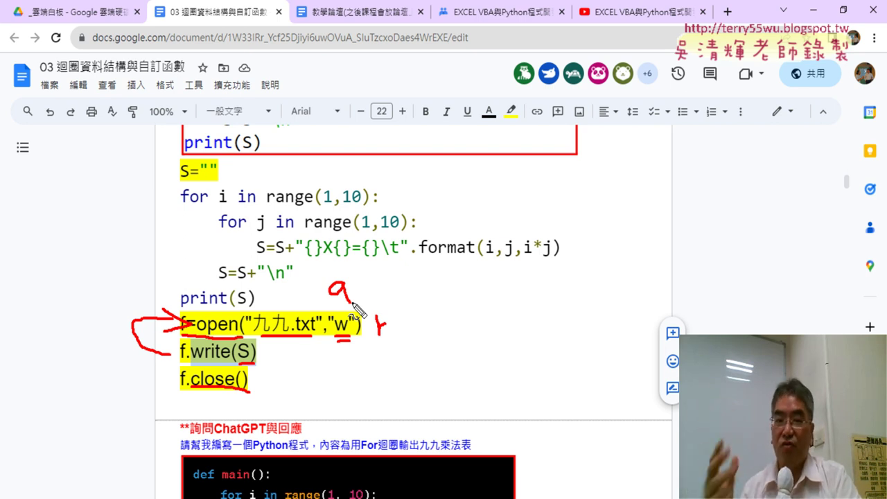
left_click_drag(327, 299, 346, 299)
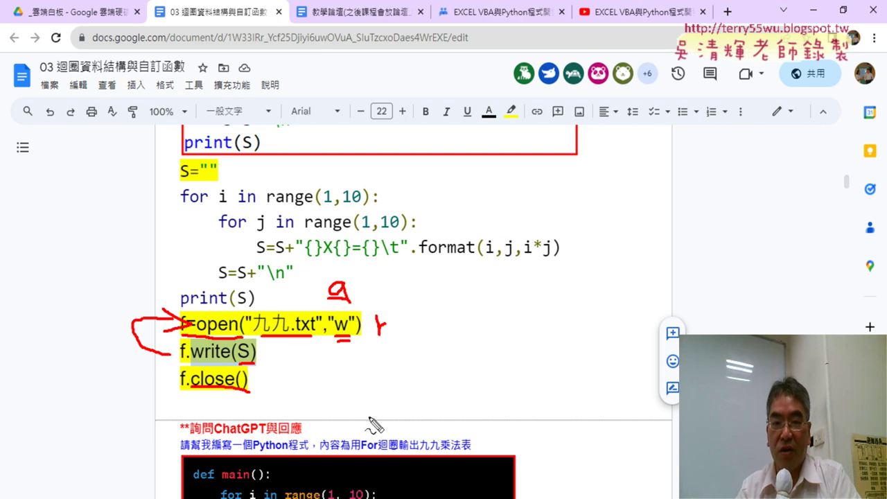
key("Escape")
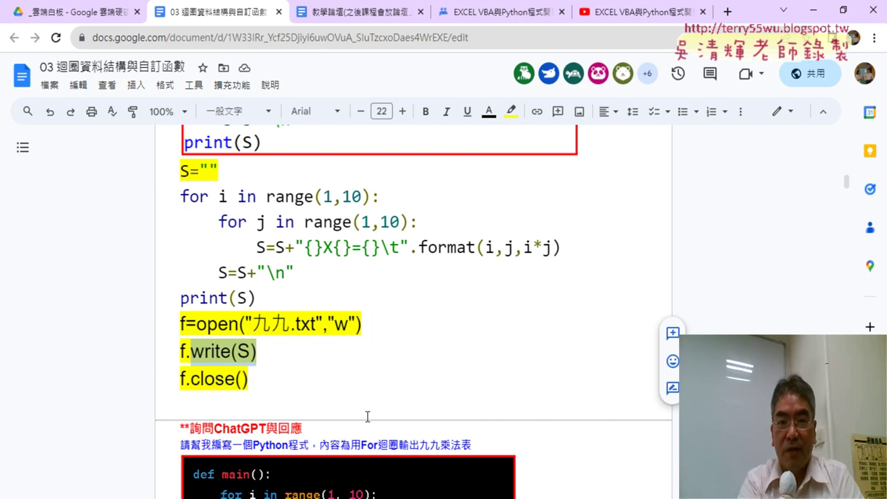
left_click(513, 12)
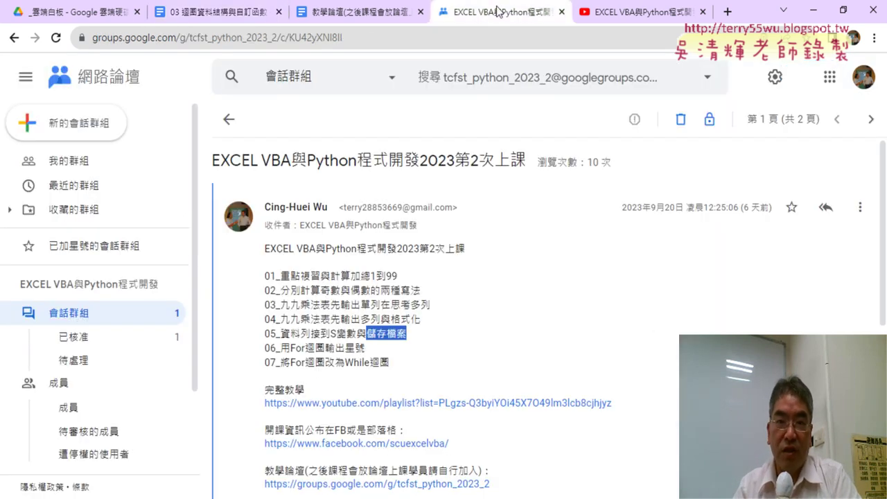
Highlight topic items 06 and 07, on rewriting the For loop as a While loop, in the post's list.
left_click_drag(371, 348, 326, 349)
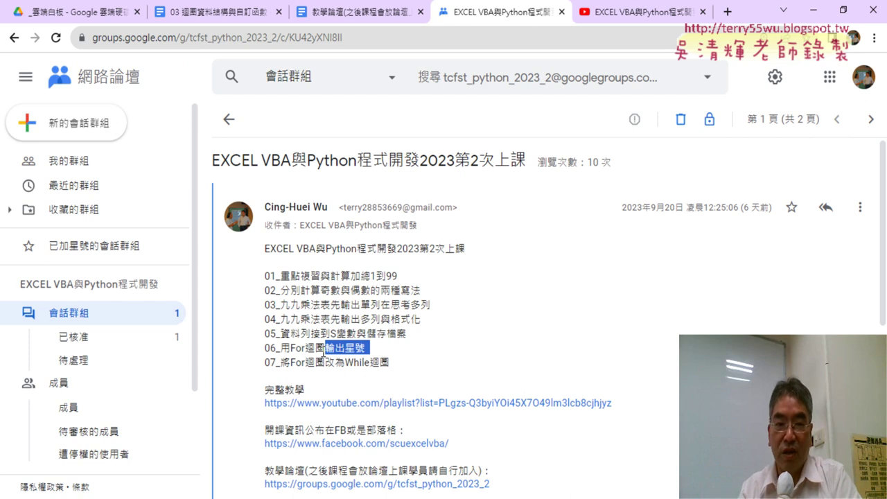
mouse_move(381, 375)
left_mouse_down()
mouse_move(386, 368)
mouse_move(277, 370)
left_mouse_up()
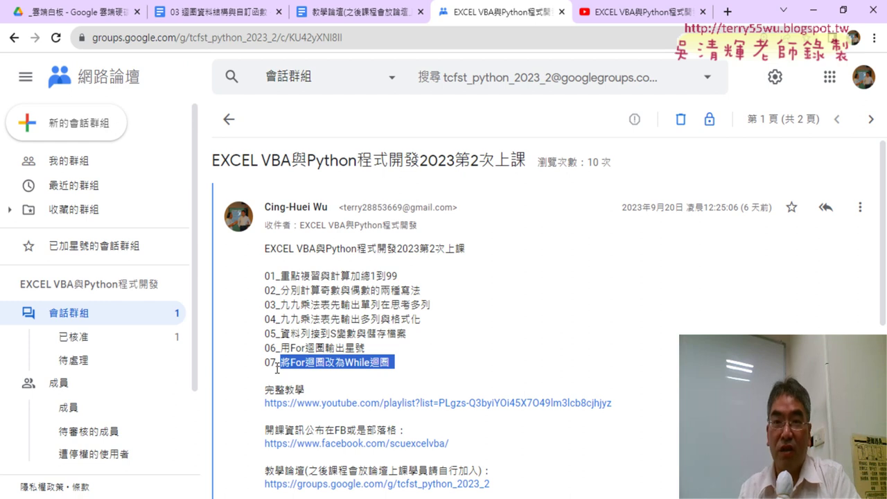
Look through the course's YouTube playlist, then return to the Google Groups class post.
left_click(616, 17)
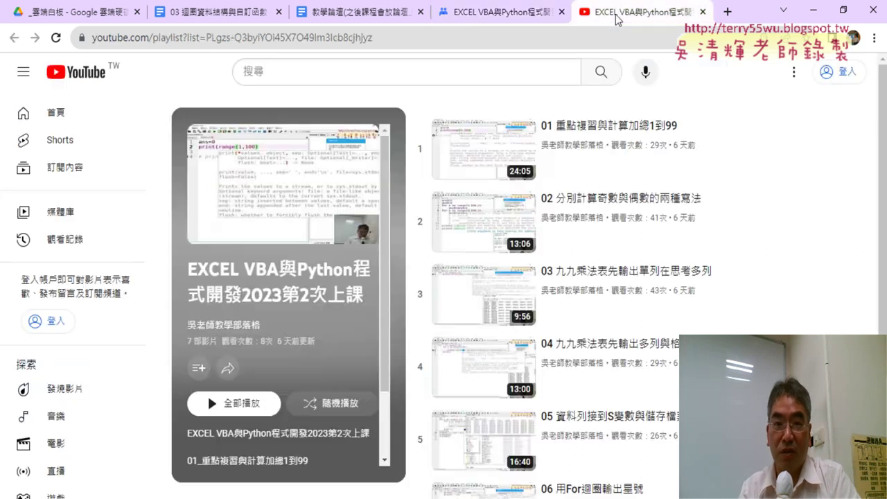
scroll(728, 208, "down", 3)
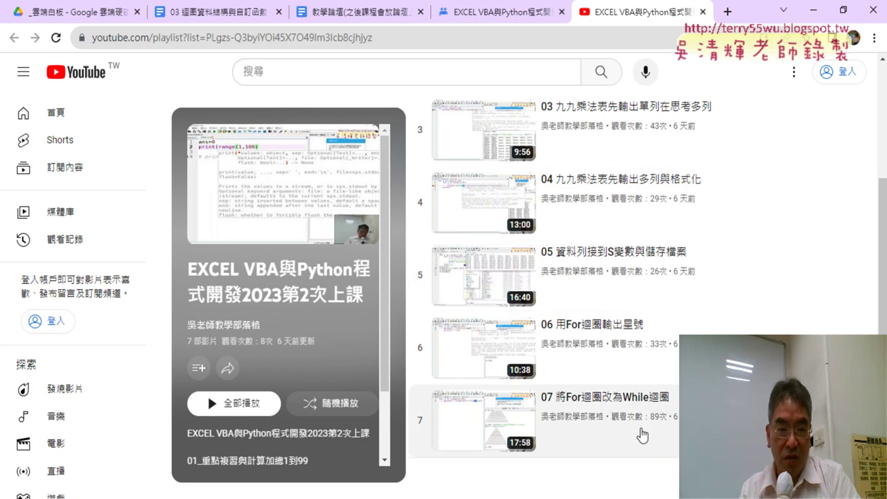
scroll(642, 434, "up", 3)
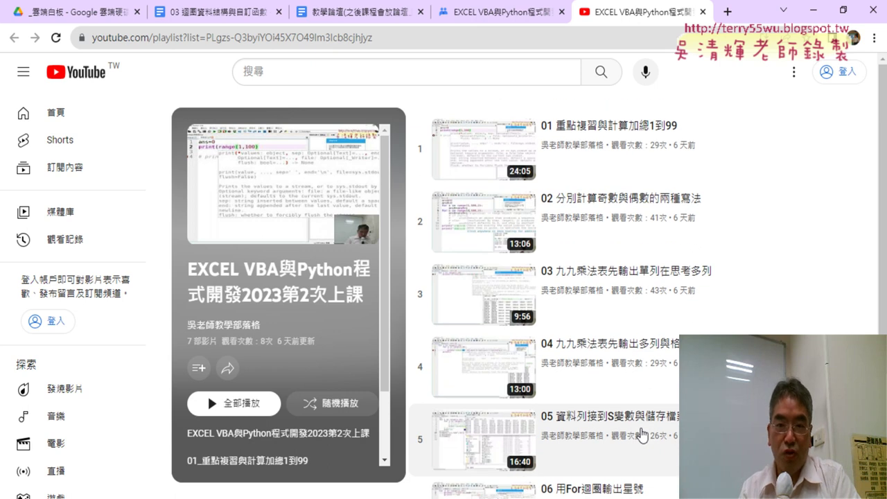
scroll(642, 435, "down", 3)
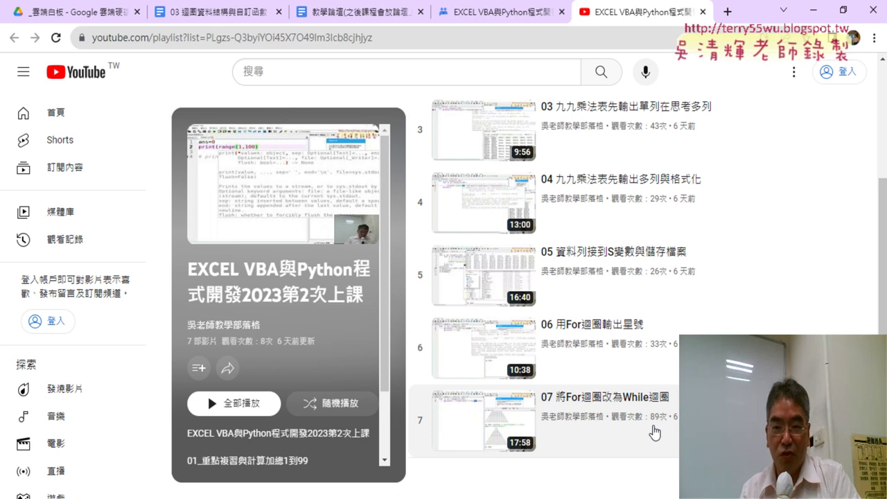
scroll(654, 432, "up", 2)
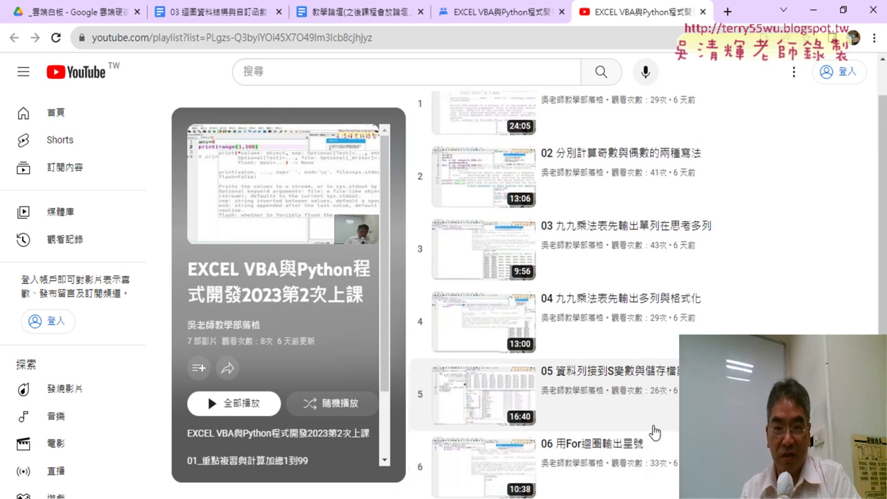
scroll(654, 432, "down", 1)
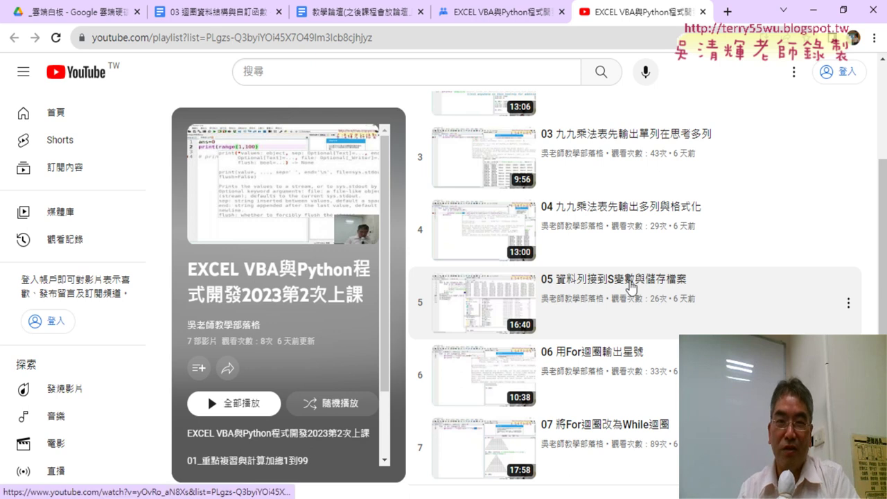
left_click(484, 10)
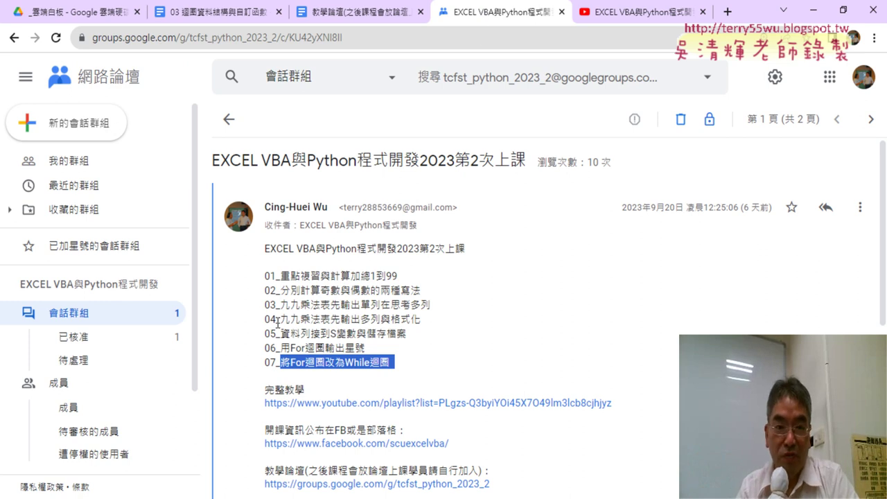
Highlight lesson 04's multiplication-table title and the words 儲存檔案 in lesson 05's title.
left_click_drag(275, 320, 333, 321)
left_click_drag(409, 334, 366, 334)
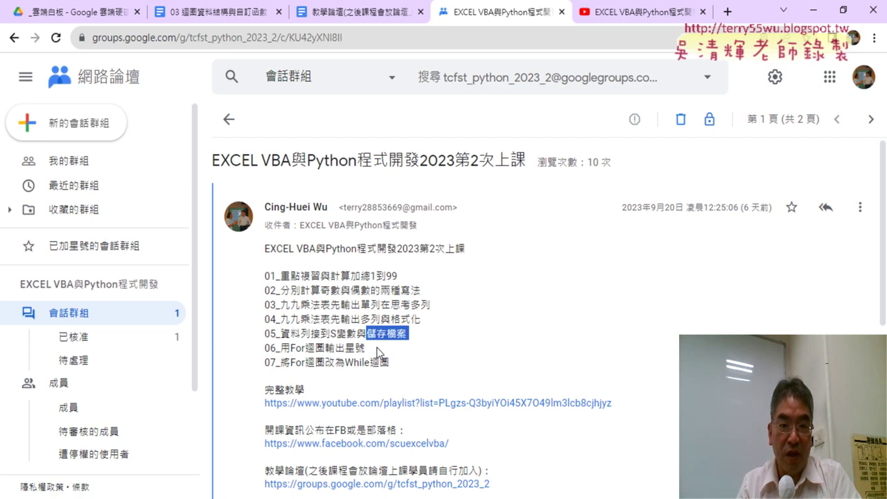
Return to the Lesson 03 notes and scroll down to the 等腰三角形 star pattern's 方法一 code.
left_click(219, 15)
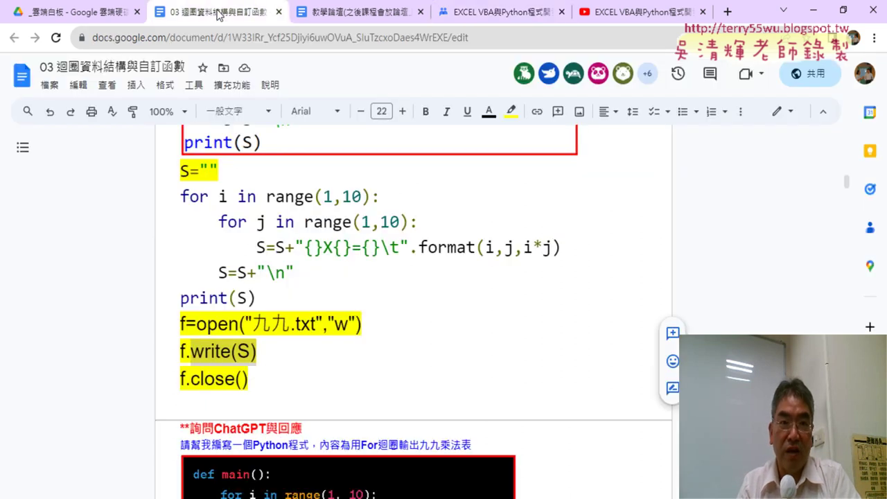
scroll(530, 313, "down", 4)
scroll(628, 306, "down", 3)
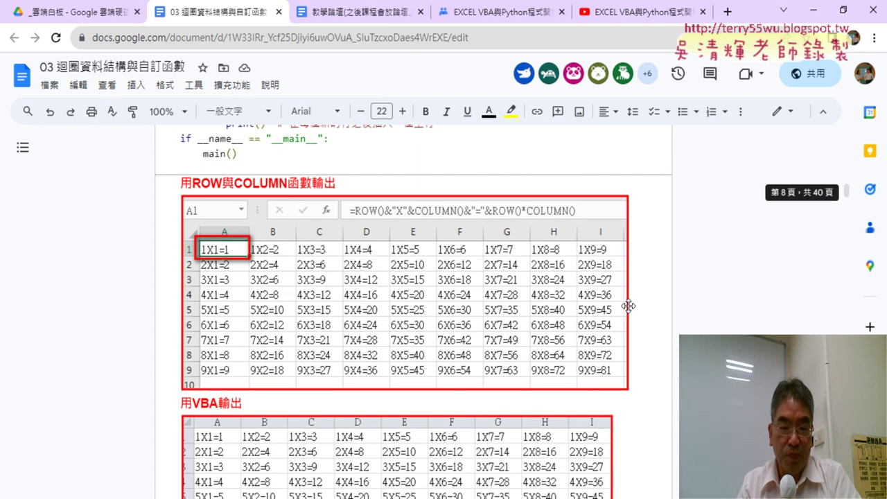
scroll(627, 306, "down", 5)
scroll(626, 303, "down", 5)
scroll(610, 299, "down", 3)
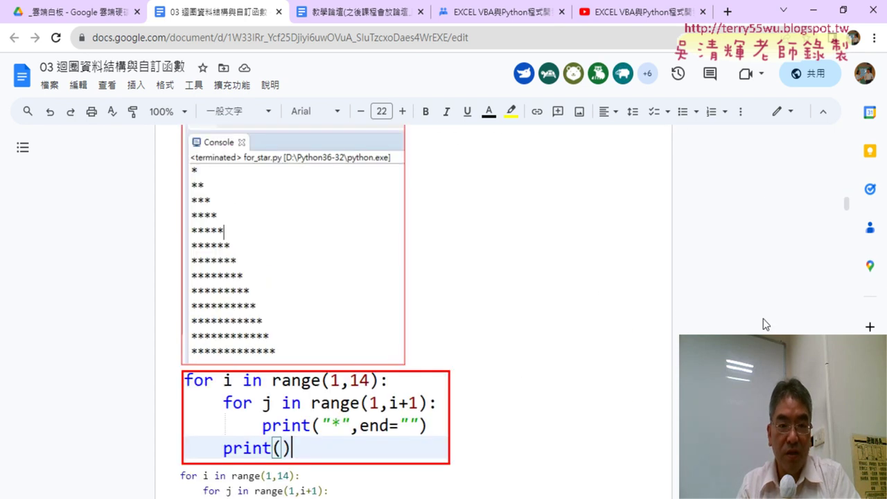
left_click_drag(846, 211, 847, 256)
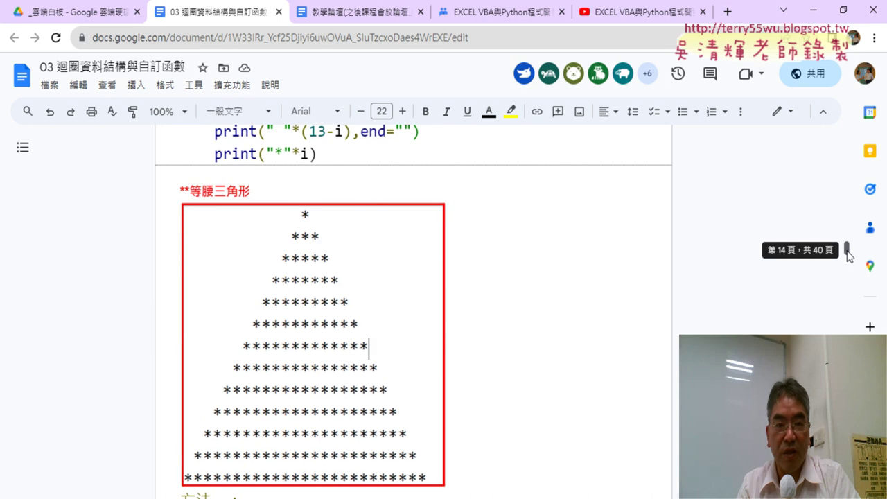
scroll(502, 250, "down", 2)
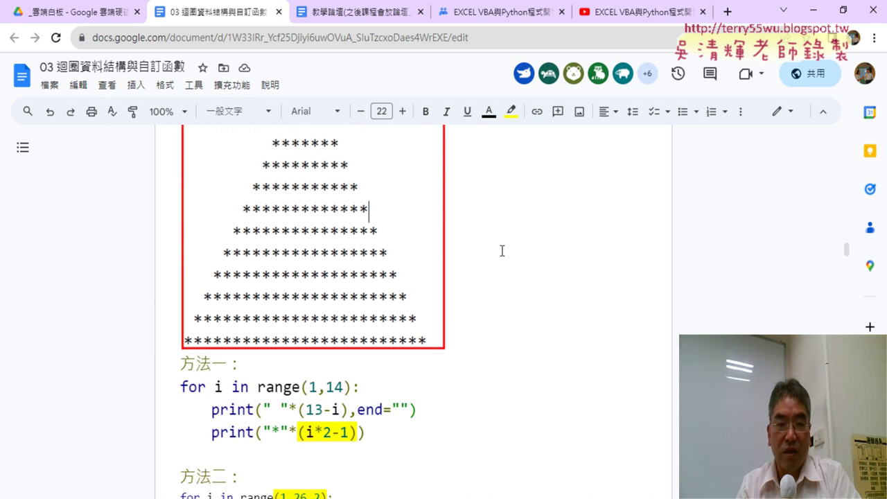
scroll(501, 251, "up", 1)
scroll(501, 251, "up", 1)
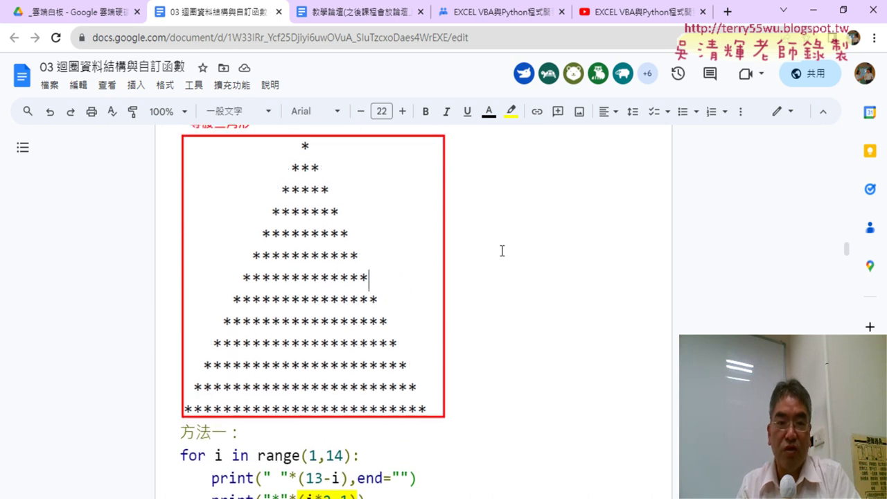
scroll(502, 251, "down", 2)
left_click_drag(418, 444, 179, 393)
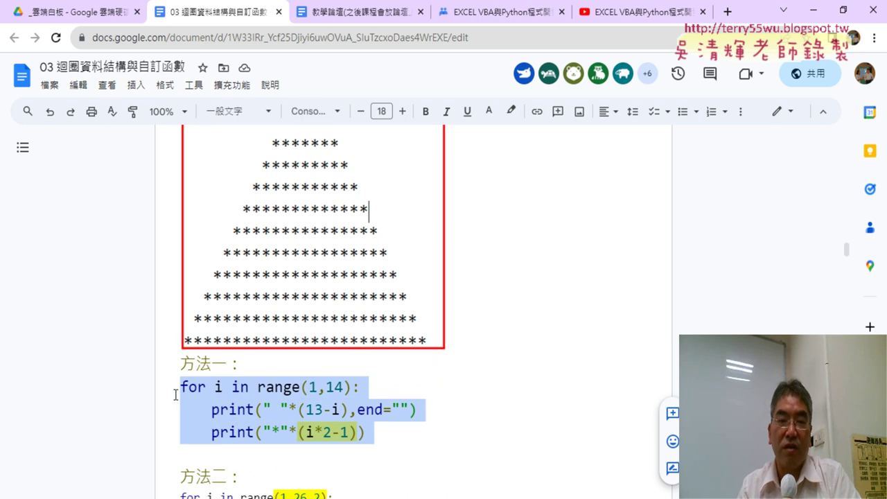
scroll(176, 395, "up", 1)
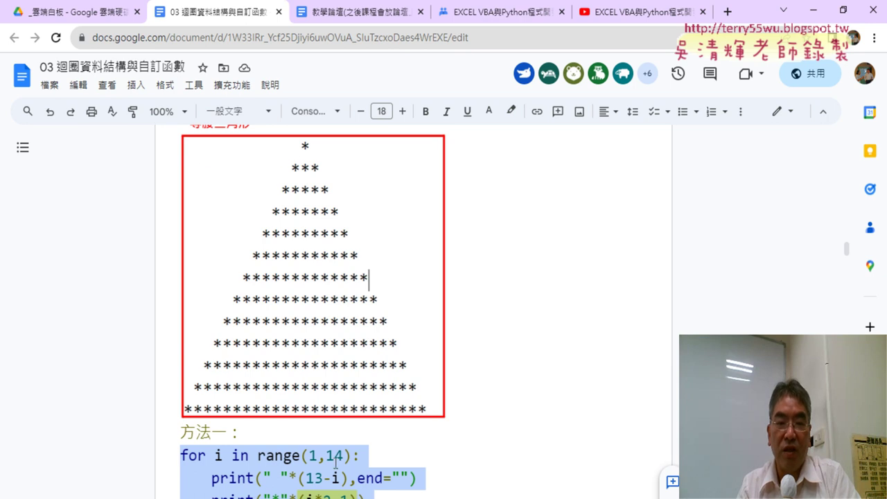
scroll(432, 422, "down", 1)
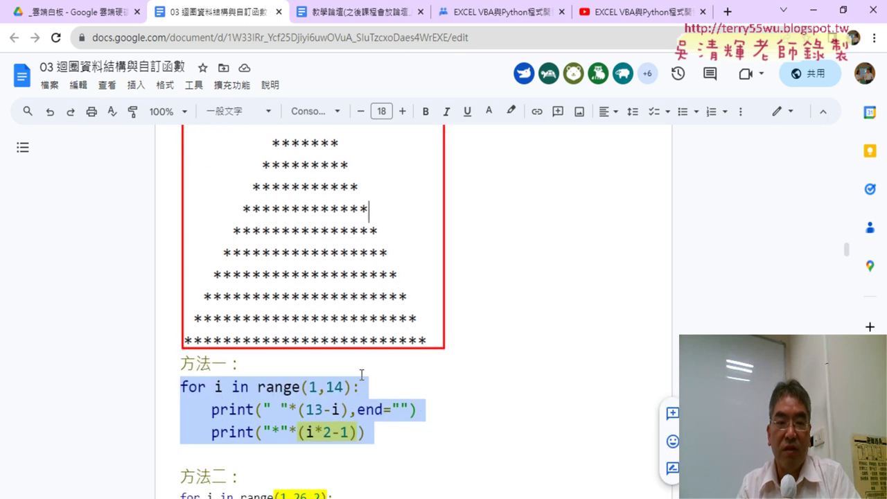
left_click(268, 409)
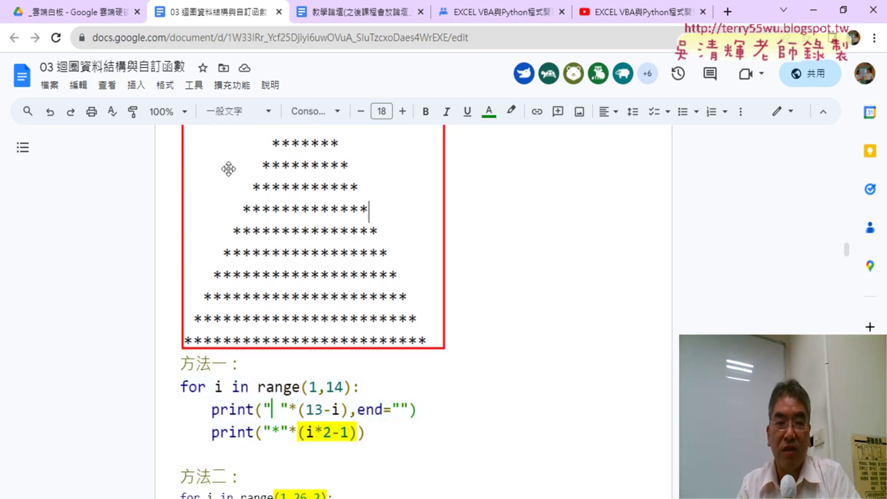
left_click(370, 432)
left_click_drag(369, 432, 213, 435)
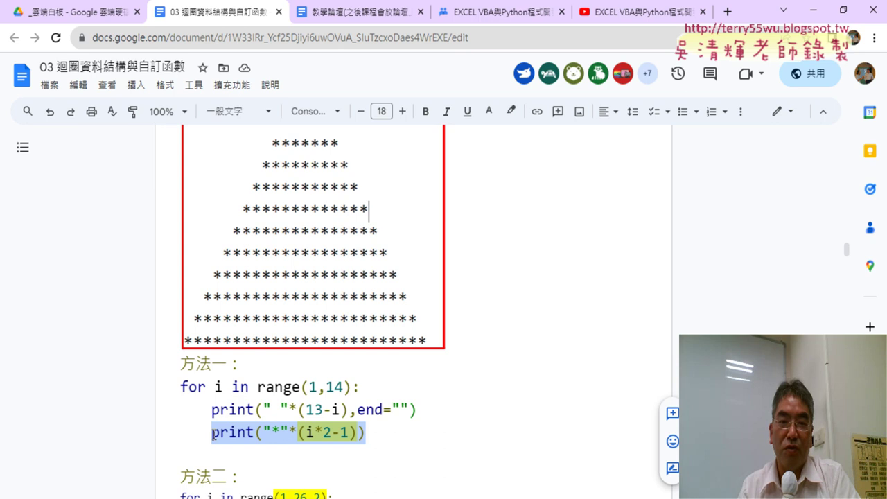
scroll(211, 435, "up", 1)
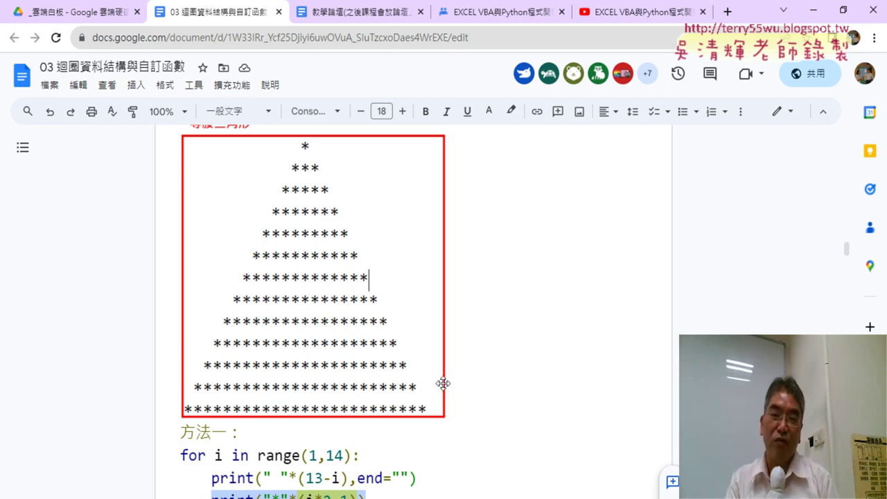
scroll(445, 383, "down", 1)
left_click_drag(367, 432, 180, 385)
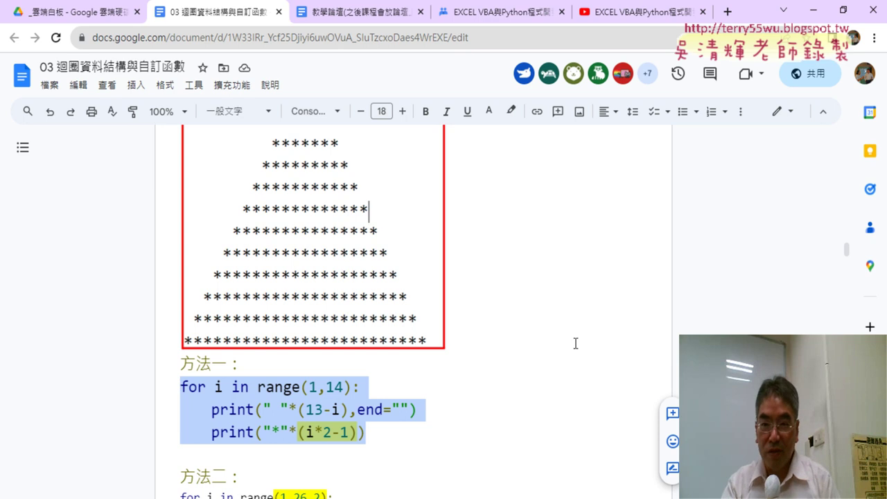
mouse_move(836, 255)
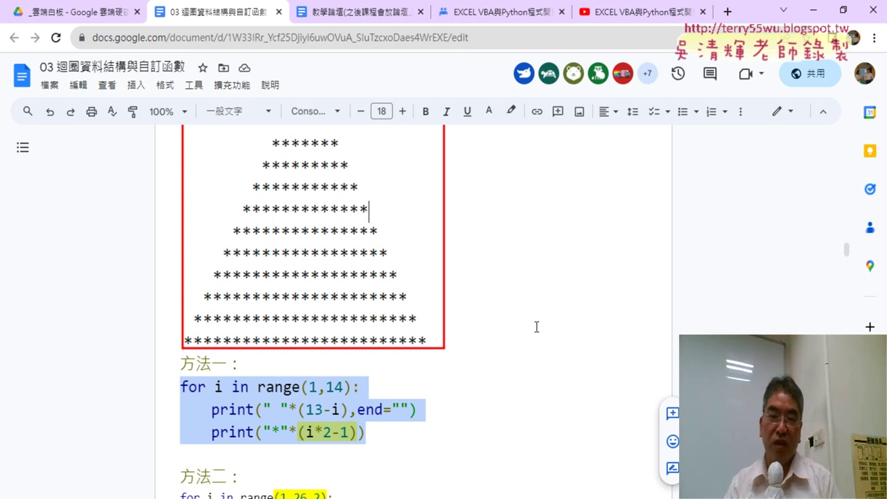
scroll(536, 325, "down", 2)
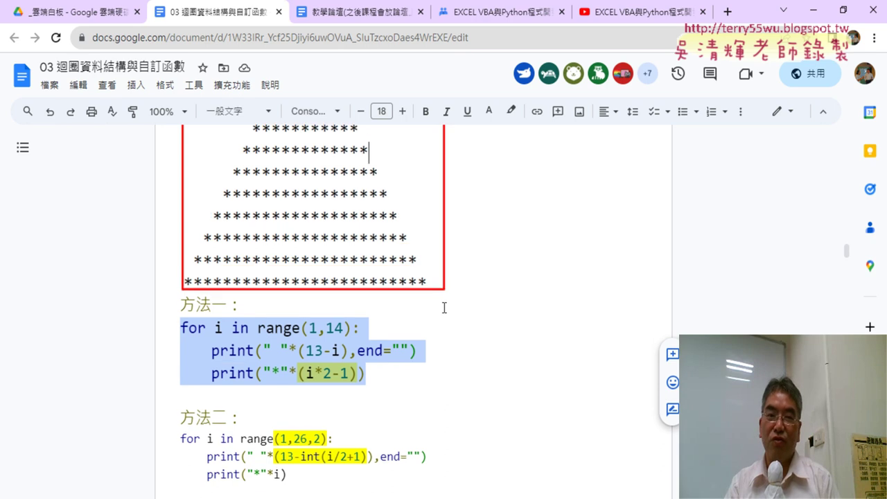
Scroll to the 補充變為兩個等腰三角形 section with its range(1,14) twin-triangle code.
scroll(416, 305, "up", 2)
scroll(511, 337, "down", 4)
scroll(510, 338, "down", 3)
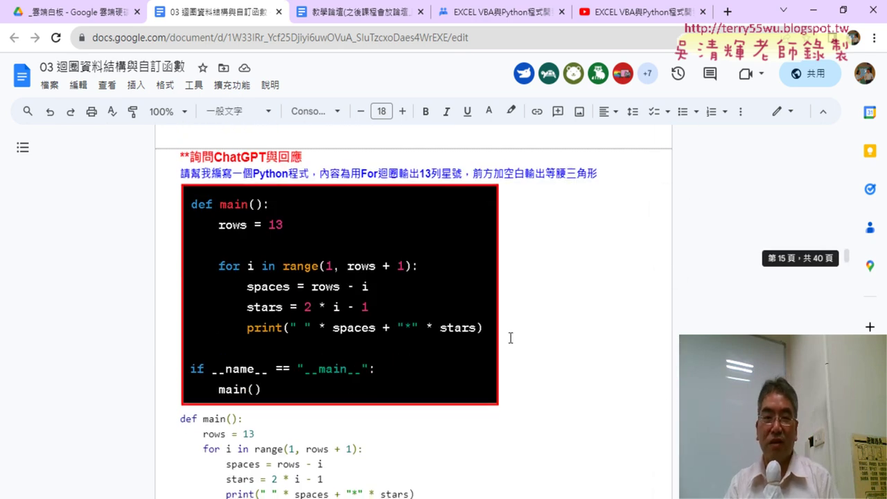
scroll(510, 337, "down", 5)
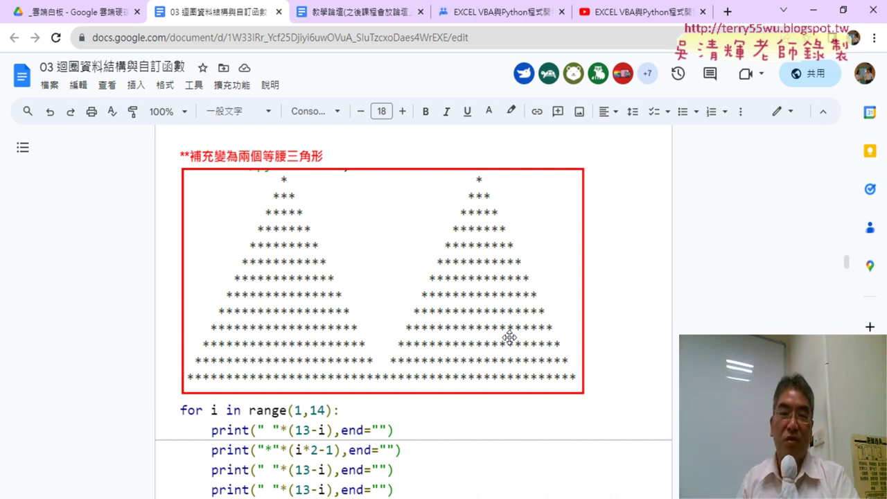
Scroll to the Whlie迴圈加總到99 code block with its while i<100 summing loop.
scroll(488, 426, "down", 3)
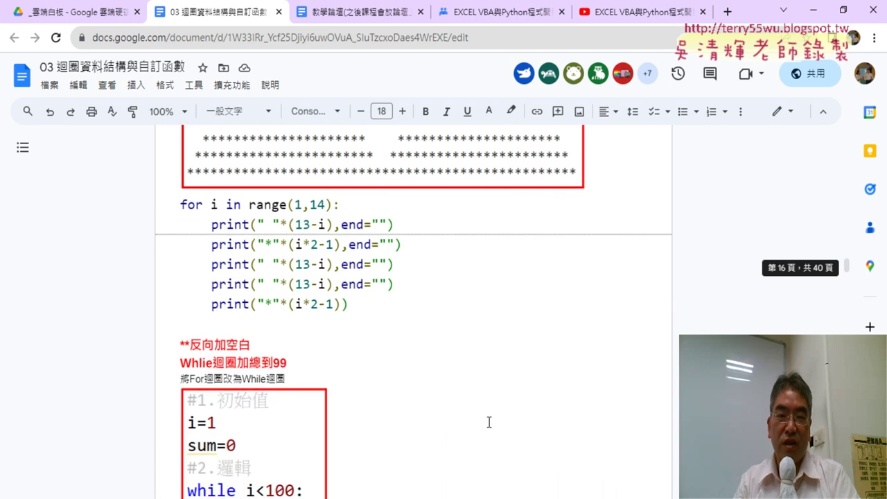
scroll(489, 417, "down", 3)
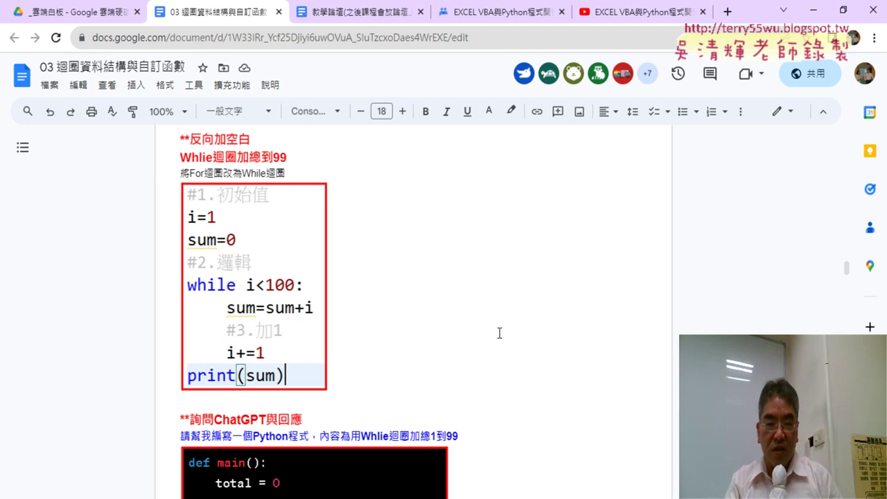
Scroll past the prime-number examples to 練習題：猜數字(1-20) and its guessTheNumber2 console runs.
scroll(517, 328, "down", 4)
scroll(517, 329, "down", 3)
scroll(518, 325, "down", 3)
scroll(521, 323, "down", 3)
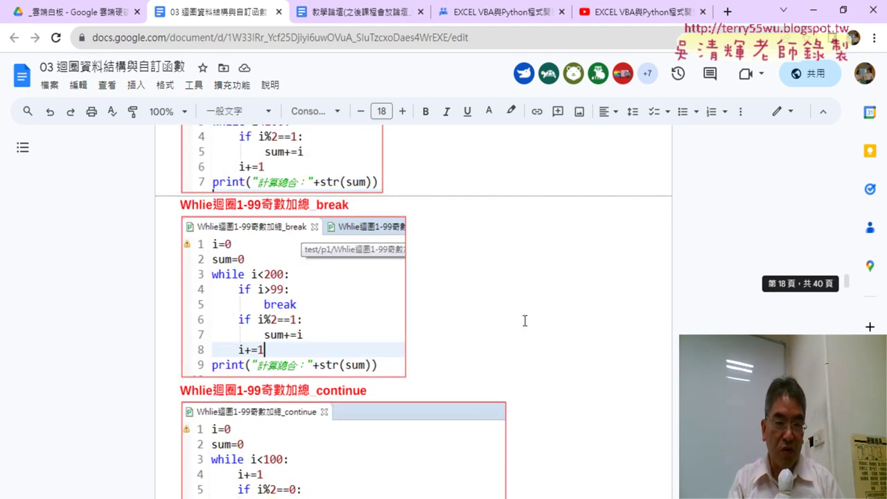
scroll(524, 320, "down", 3)
scroll(524, 320, "down", 1)
scroll(530, 308, "down", 1)
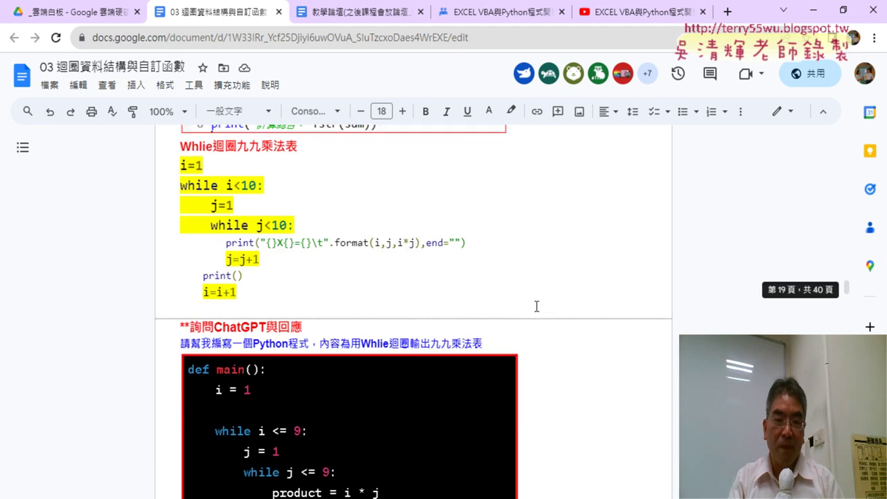
scroll(527, 289, "down", 4)
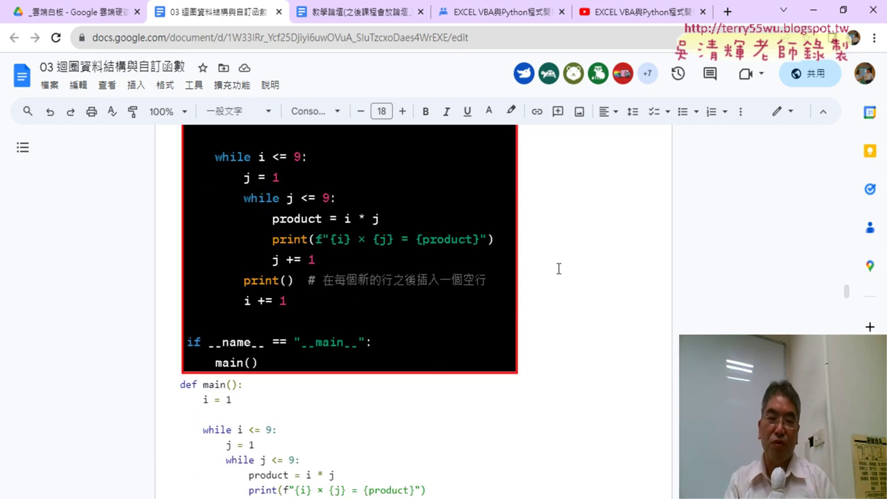
scroll(562, 269, "down", 1)
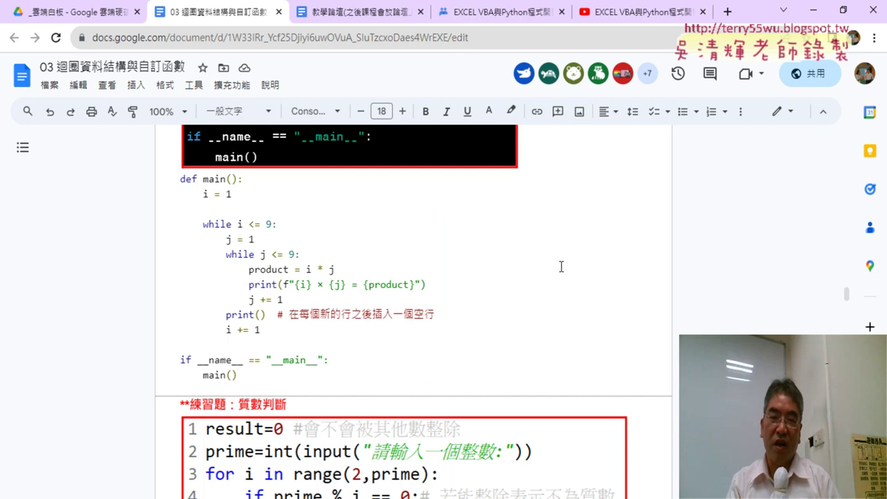
scroll(561, 267, "down", 3)
scroll(559, 266, "down", 5)
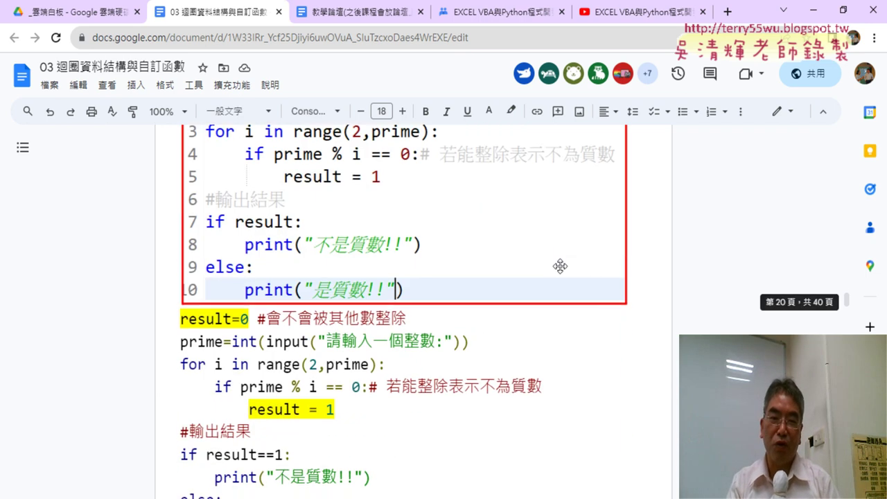
scroll(560, 266, "down", 5)
scroll(559, 266, "down", 6)
scroll(560, 266, "down", 6)
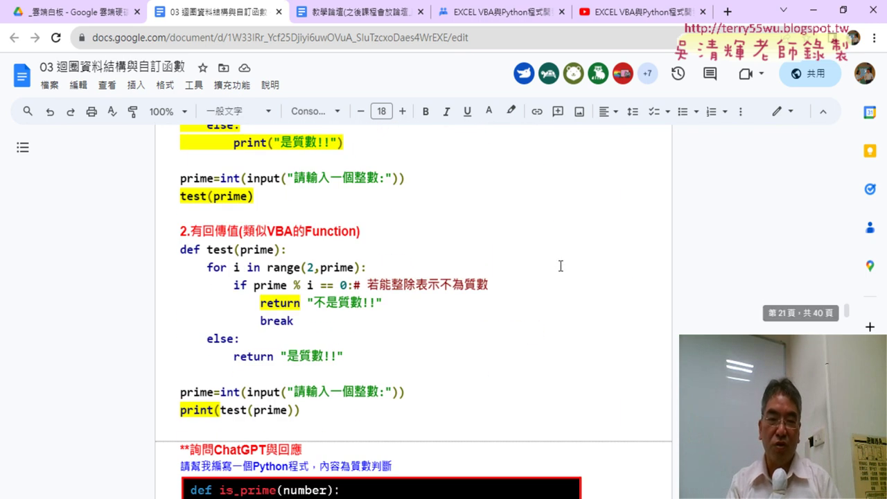
scroll(557, 264, "down", 5)
scroll(555, 263, "down", 7)
scroll(555, 263, "down", 7)
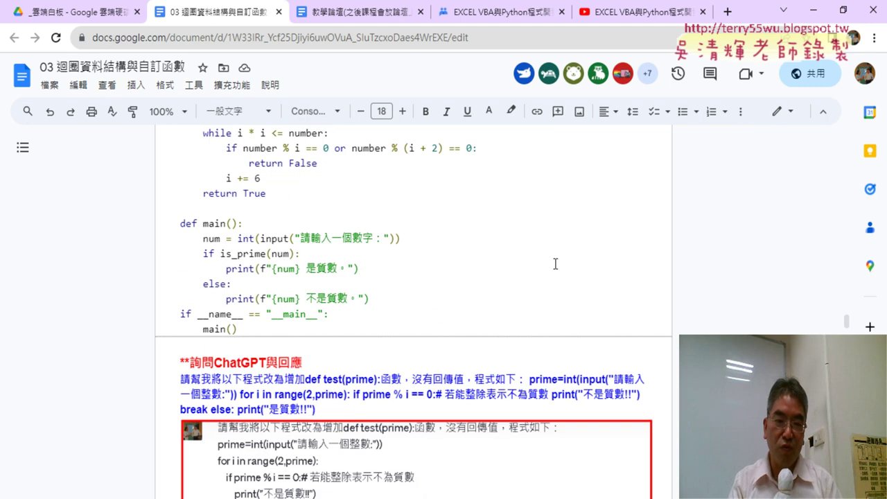
scroll(555, 264, "down", 5)
scroll(555, 263, "down", 8)
scroll(554, 264, "down", 4)
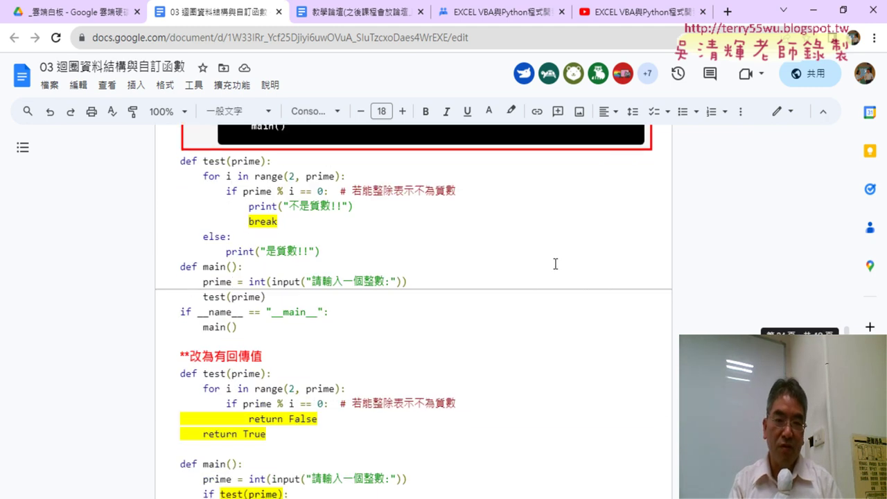
scroll(555, 264, "down", 2)
scroll(555, 263, "down", 4)
scroll(555, 263, "down", 8)
scroll(554, 264, "down", 1)
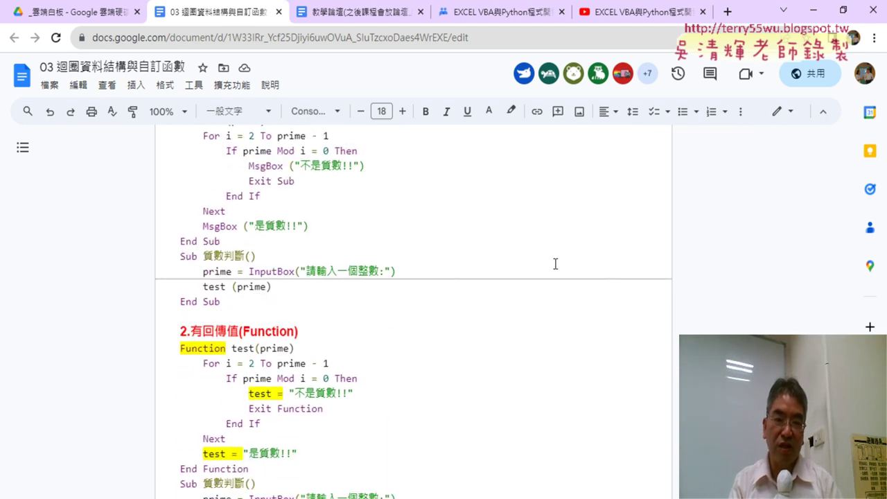
scroll(551, 263, "down", 6)
scroll(549, 263, "down", 6)
scroll(549, 263, "down", 8)
scroll(548, 264, "down", 7)
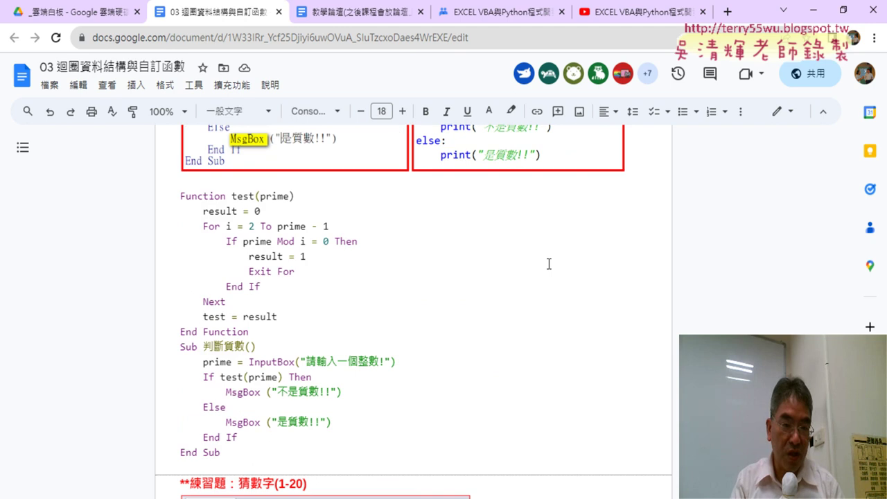
scroll(549, 264, "down", 9)
scroll(548, 263, "down", 2)
scroll(548, 263, "up", 2)
scroll(548, 264, "down", 1)
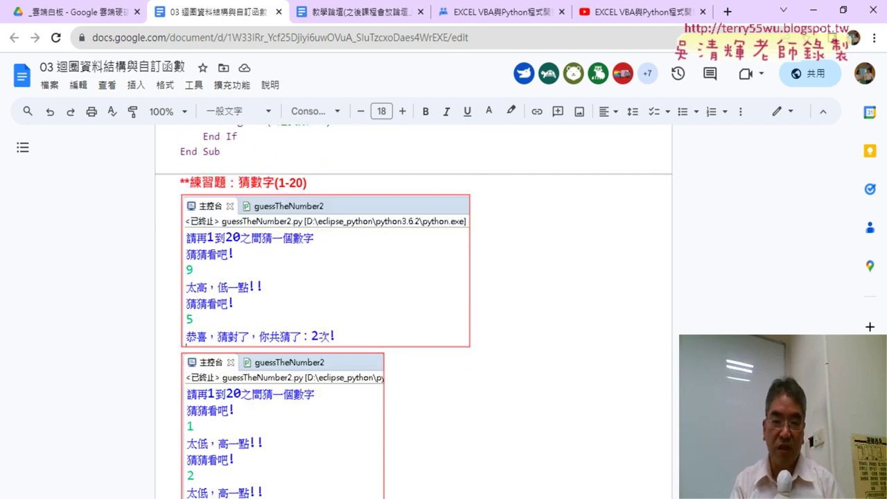
left_click_drag(238, 182, 311, 185)
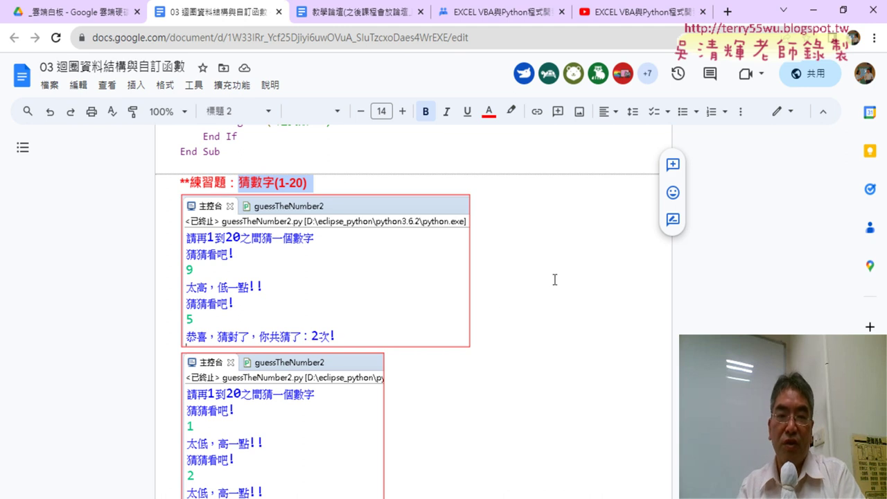
Scroll down to the guessing game's 原始版 code block starting with import random.
scroll(553, 279, "down", 1)
scroll(553, 279, "down", 1)
scroll(553, 279, "down", 1)
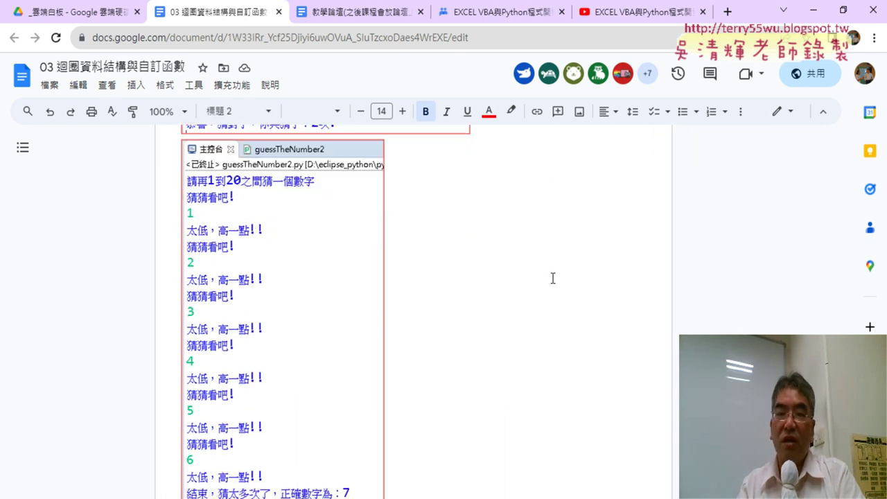
scroll(552, 278, "down", 2)
scroll(553, 279, "down", 1)
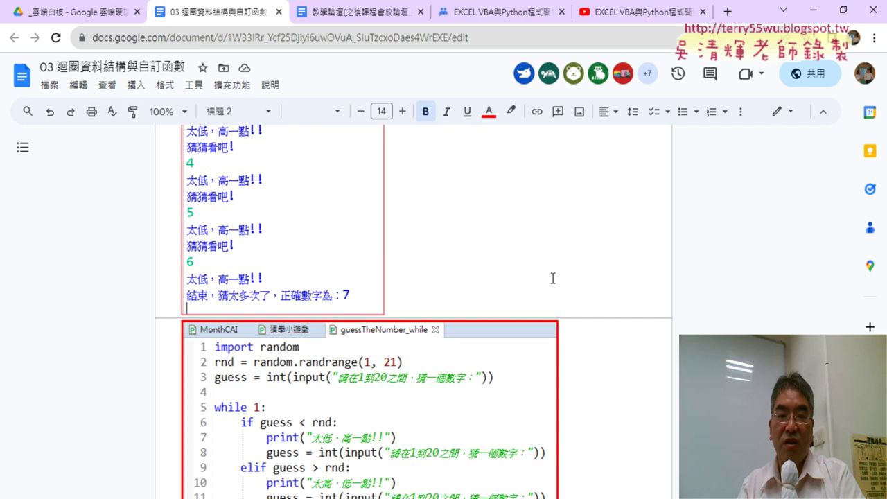
scroll(551, 278, "down", 3)
scroll(553, 277, "down", 2)
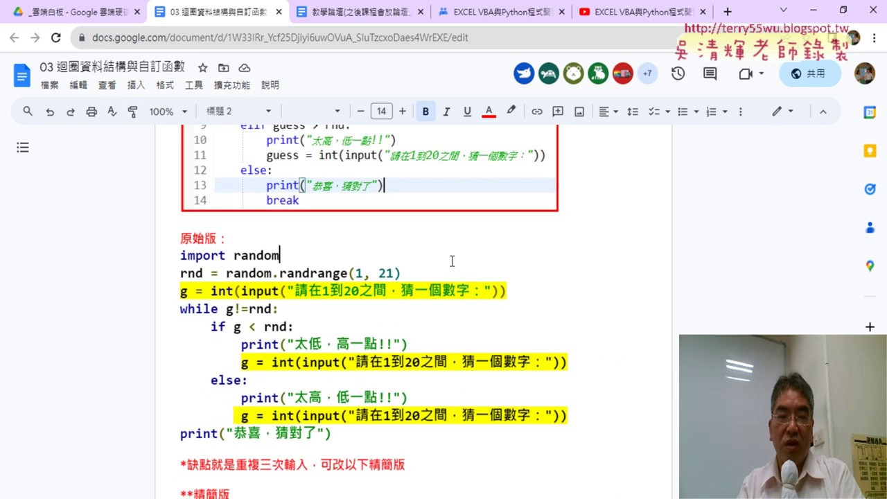
Highlight import, random, randrange and its (1, 21) arguments in the opening code lines.
left_click_drag(180, 255, 405, 272)
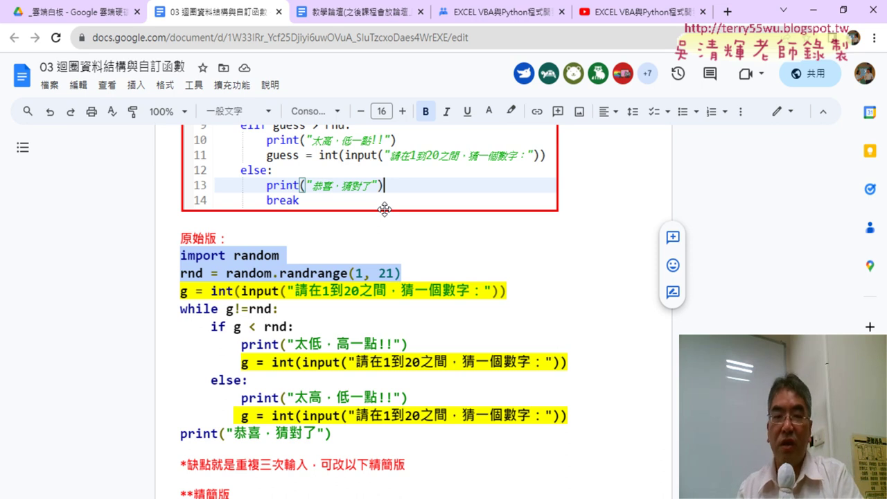
left_click(308, 254)
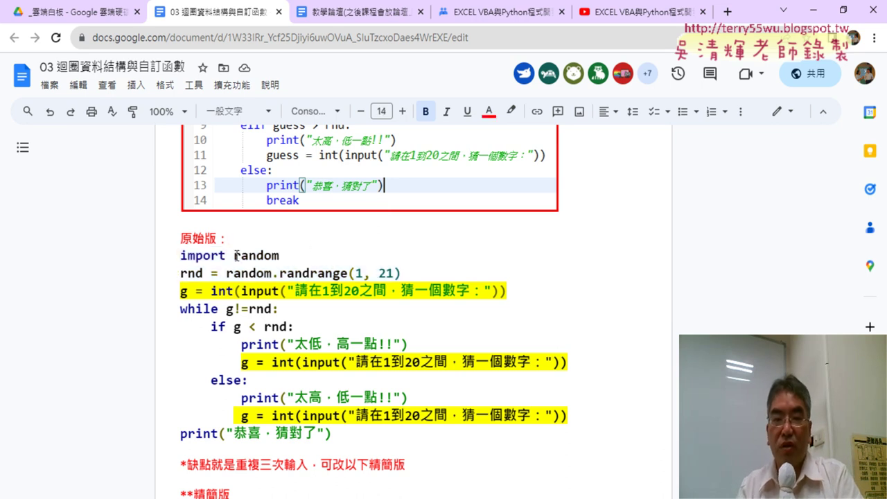
left_click_drag(234, 255, 282, 258)
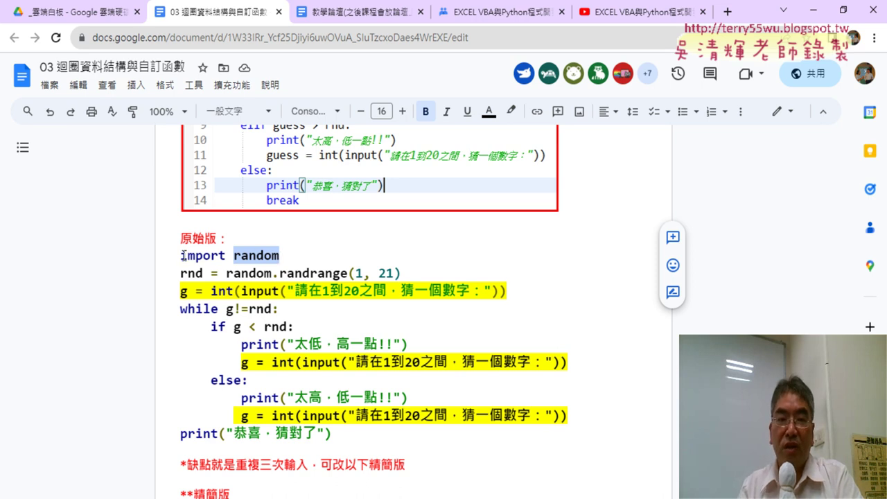
left_click_drag(183, 255, 228, 256)
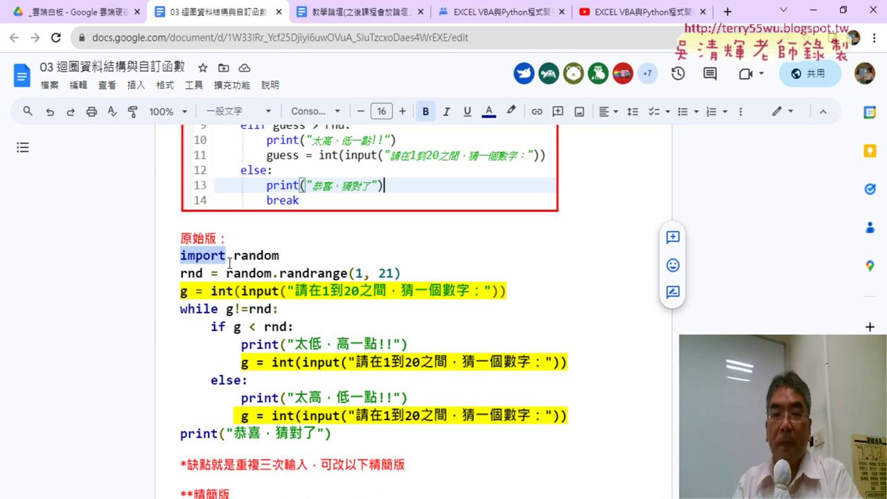
left_click_drag(279, 273, 348, 276)
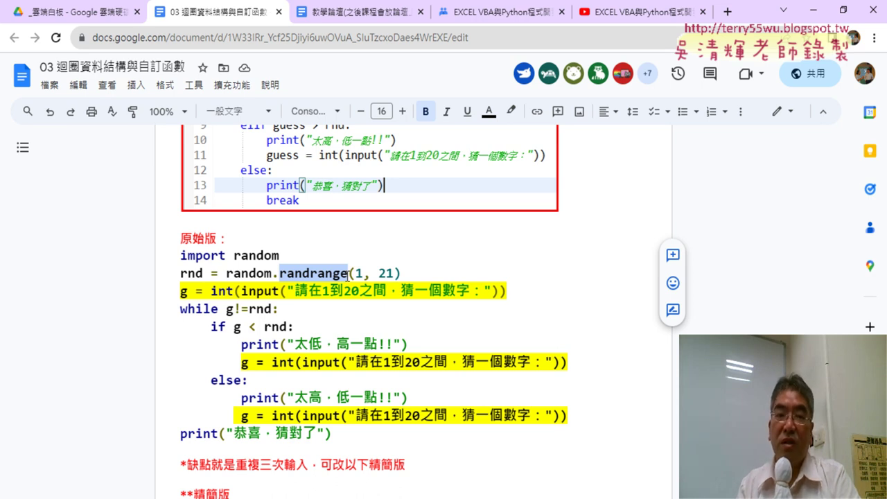
left_click_drag(348, 274, 405, 267)
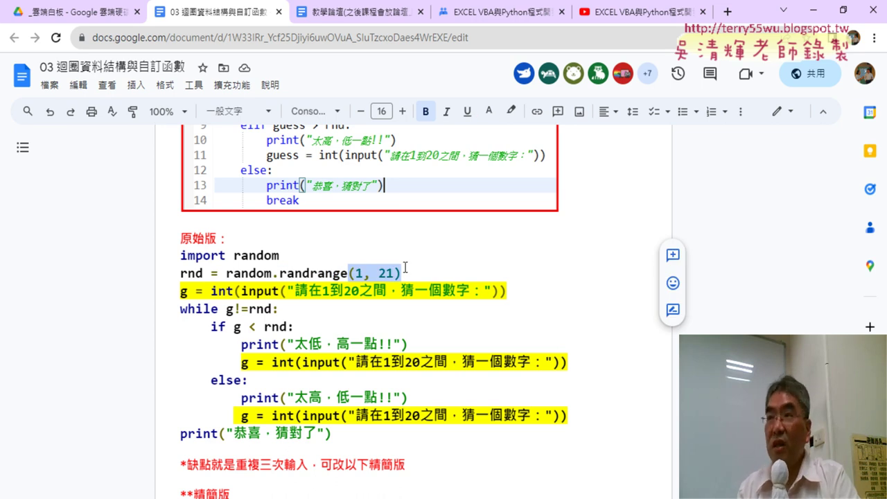
left_click(406, 266)
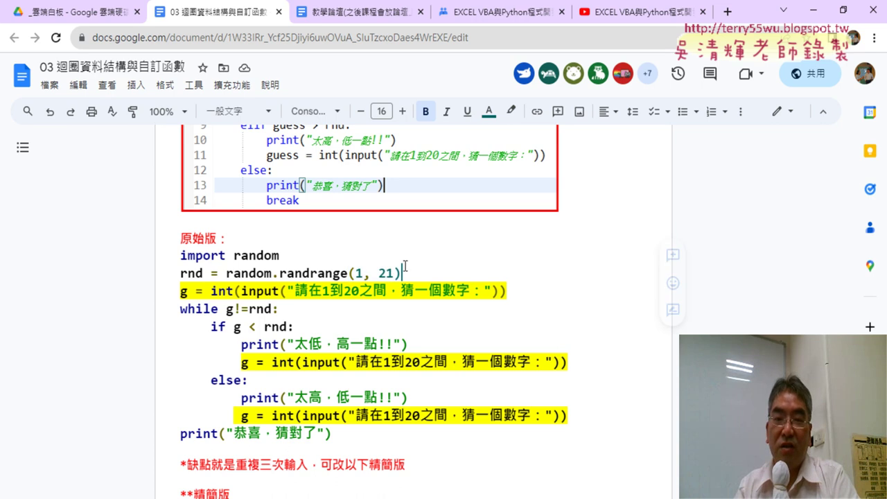
left_click_drag(378, 272, 392, 268)
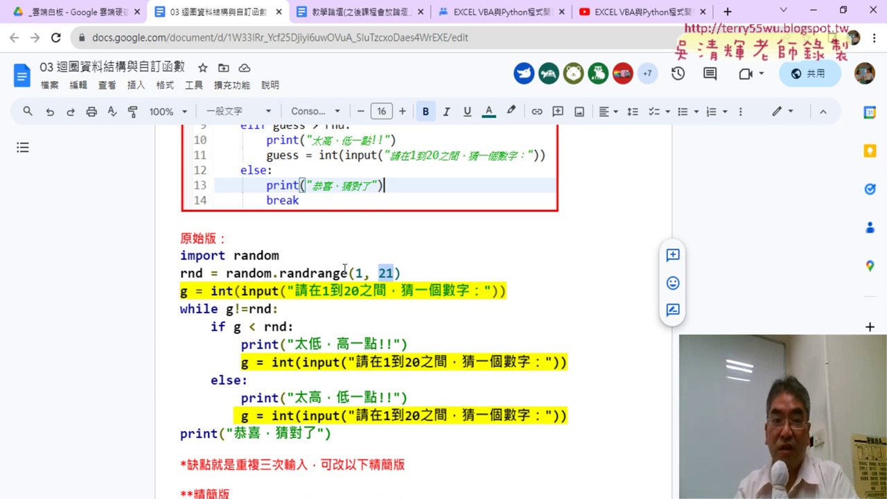
left_click_drag(349, 273, 401, 273)
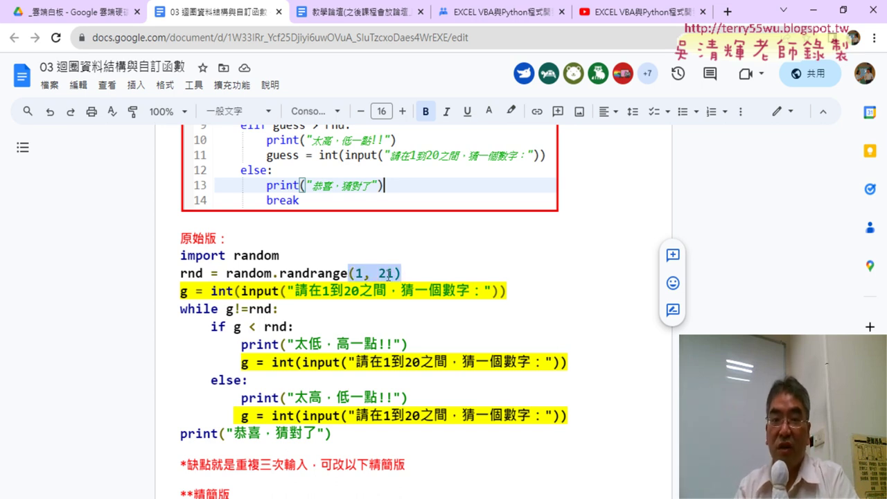
left_click_drag(280, 273, 402, 272)
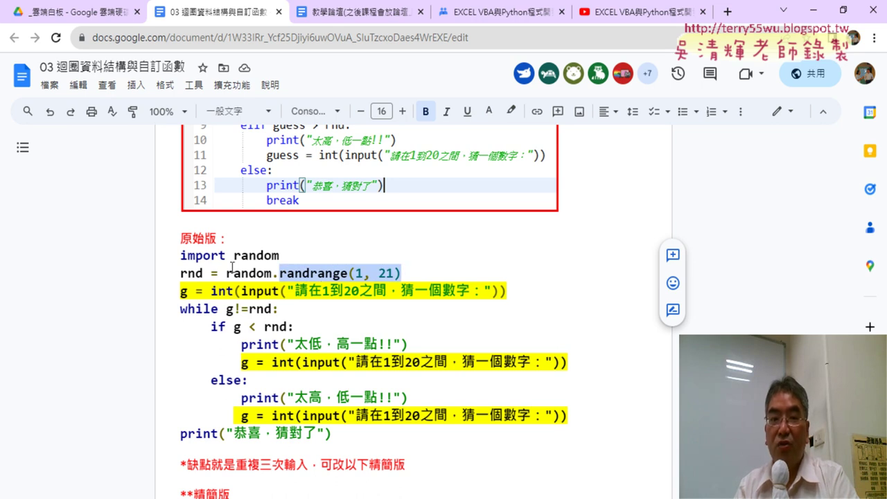
left_click(198, 273)
double_click(198, 273)
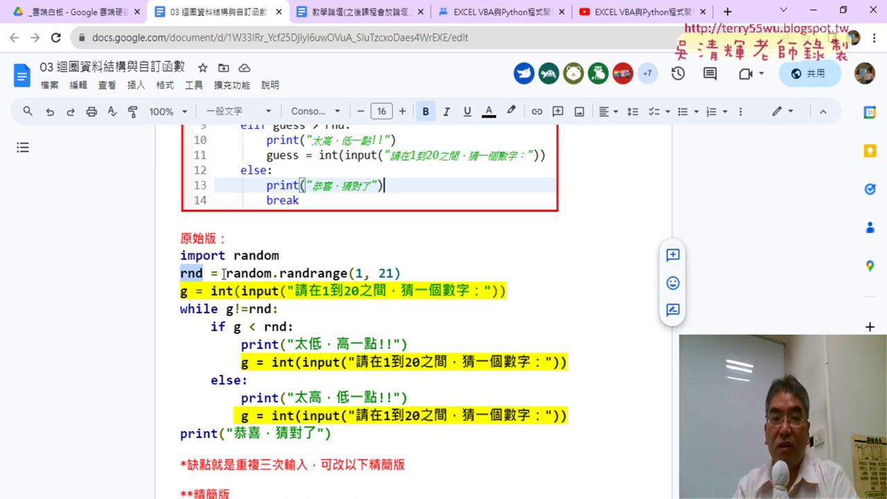
left_click_drag(224, 274, 405, 275)
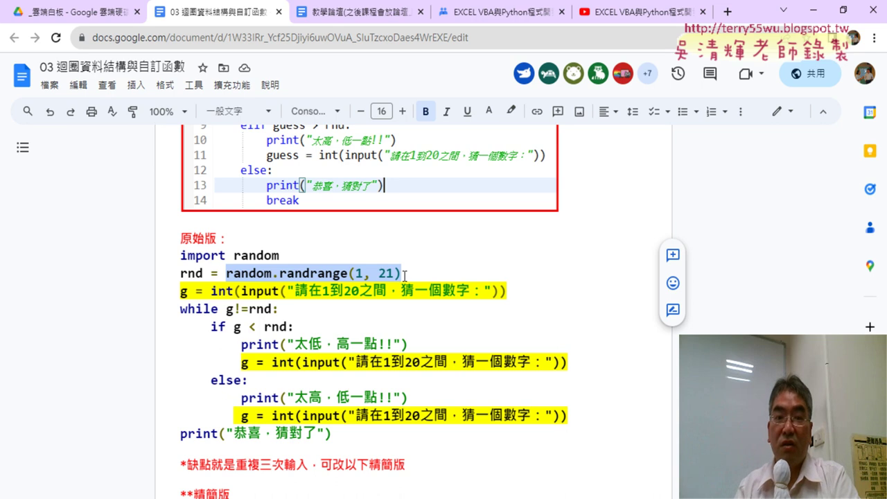
left_click_drag(205, 273, 180, 273)
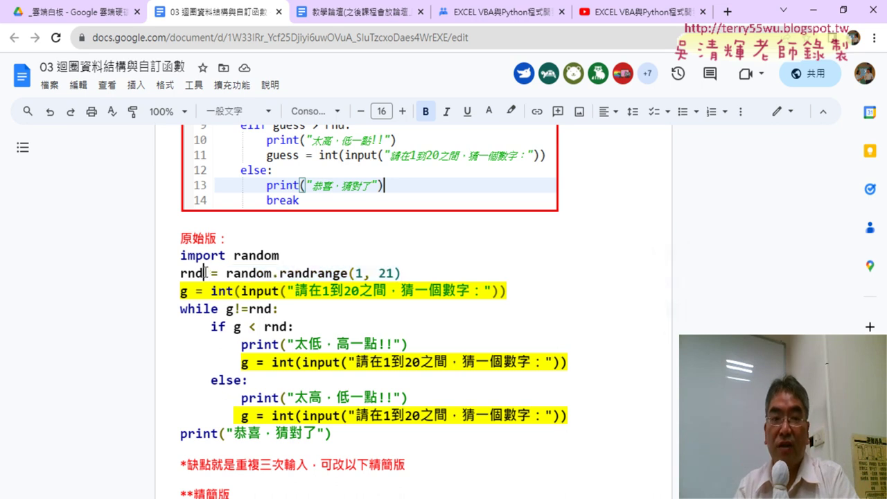